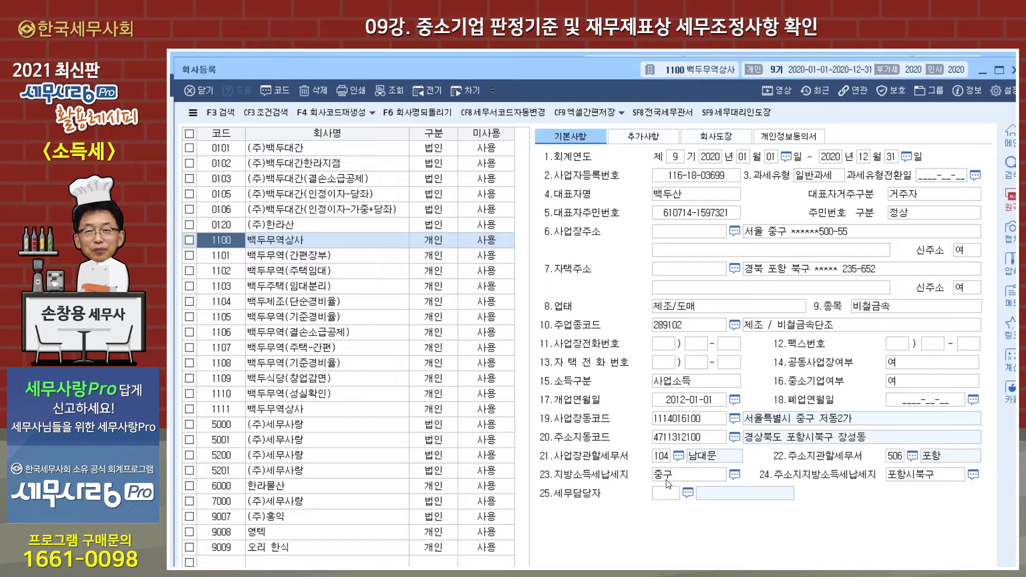
Step: Review company 1100's home address, residence tax office, and the workplace and residence district codes (사업장동코드, 주소지동코드)
click(697, 271)
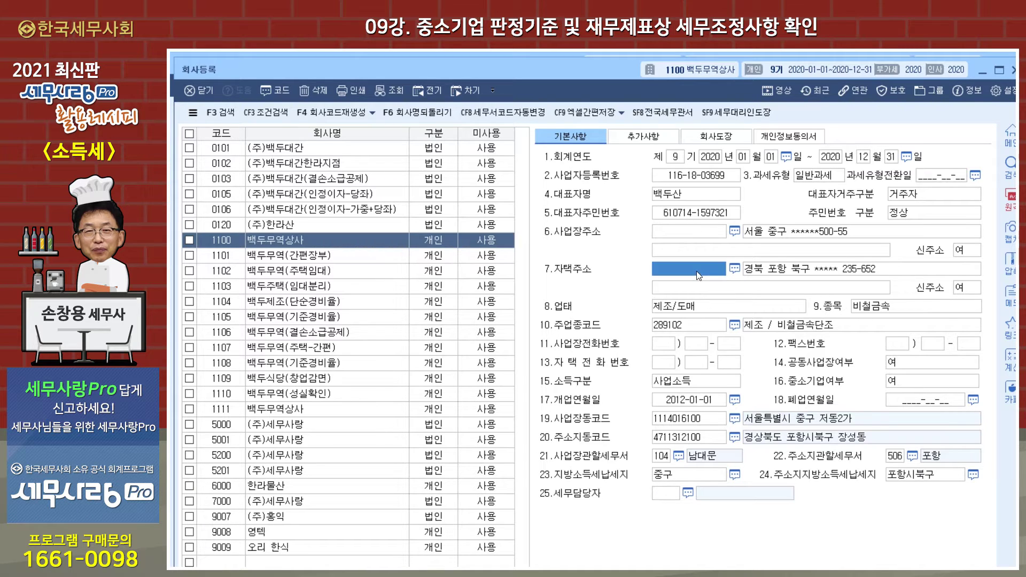
click(892, 458)
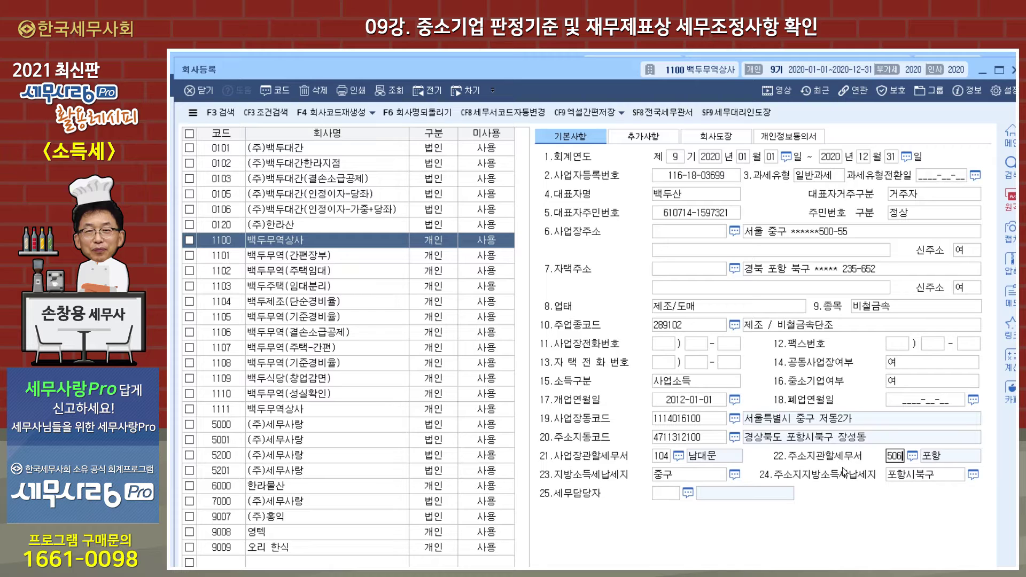
key(Return)
click(668, 425)
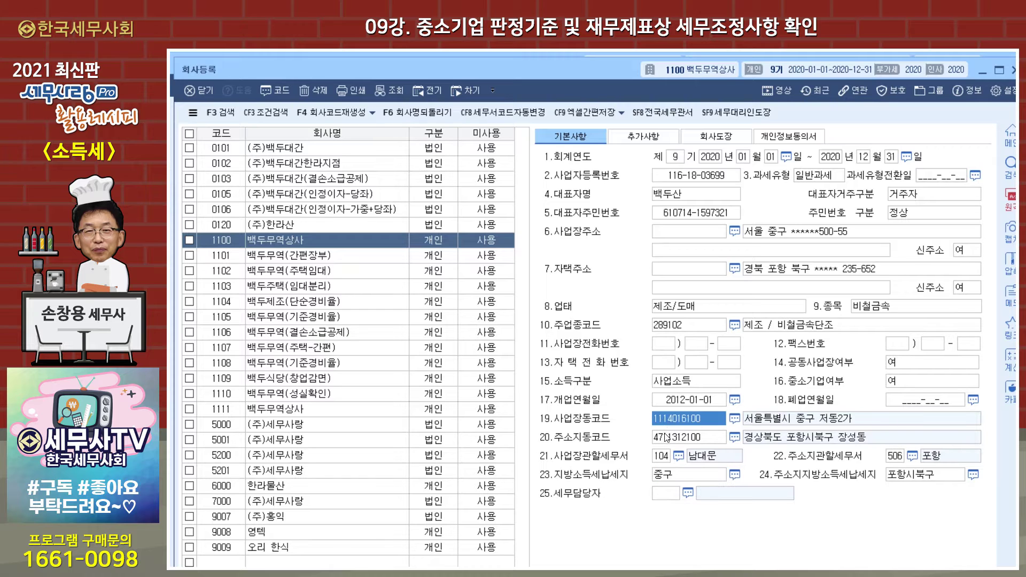
click(685, 435)
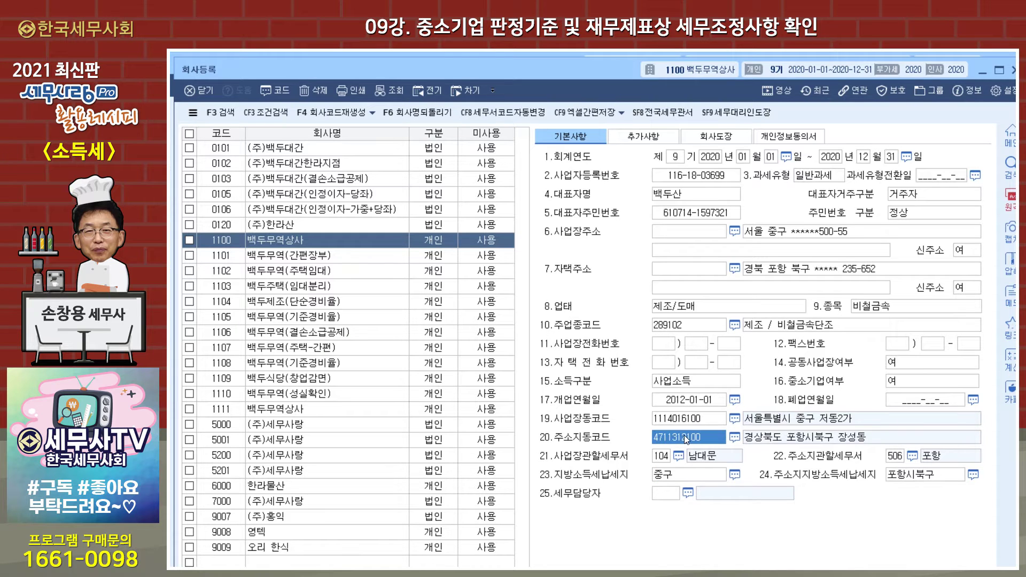
click(698, 420)
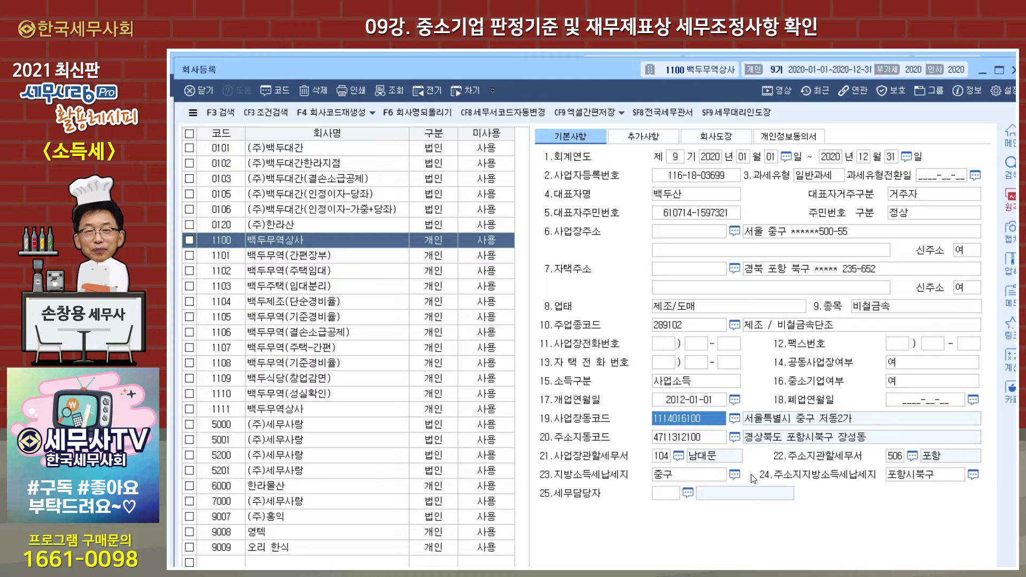
click(679, 440)
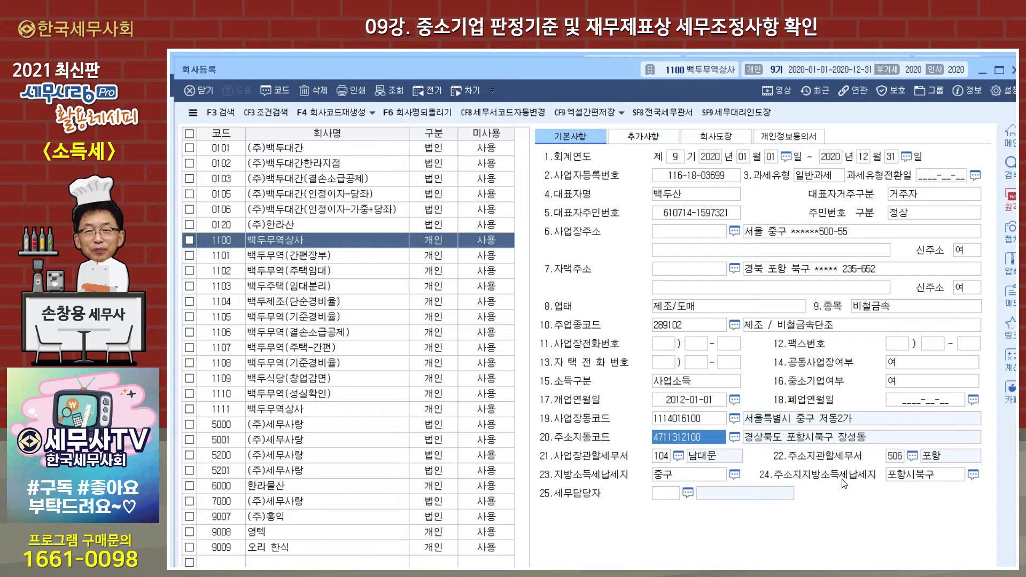
Step: Change 주소지동코드 to 대치동 in 강남구, Seoul, and apply the matching tax office and local income tax jurisdiction
click(735, 438)
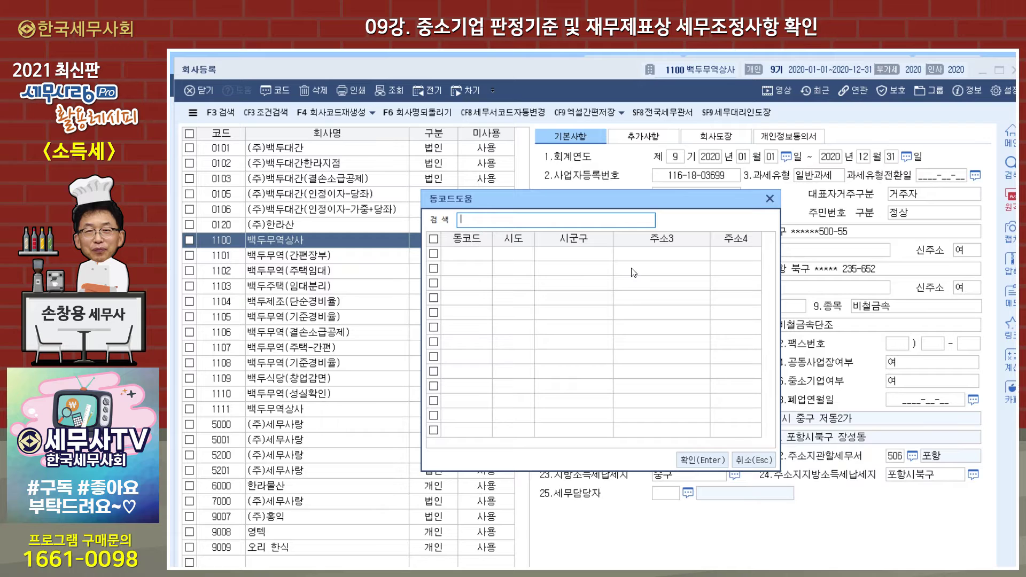
text(대치동)
key(Return)
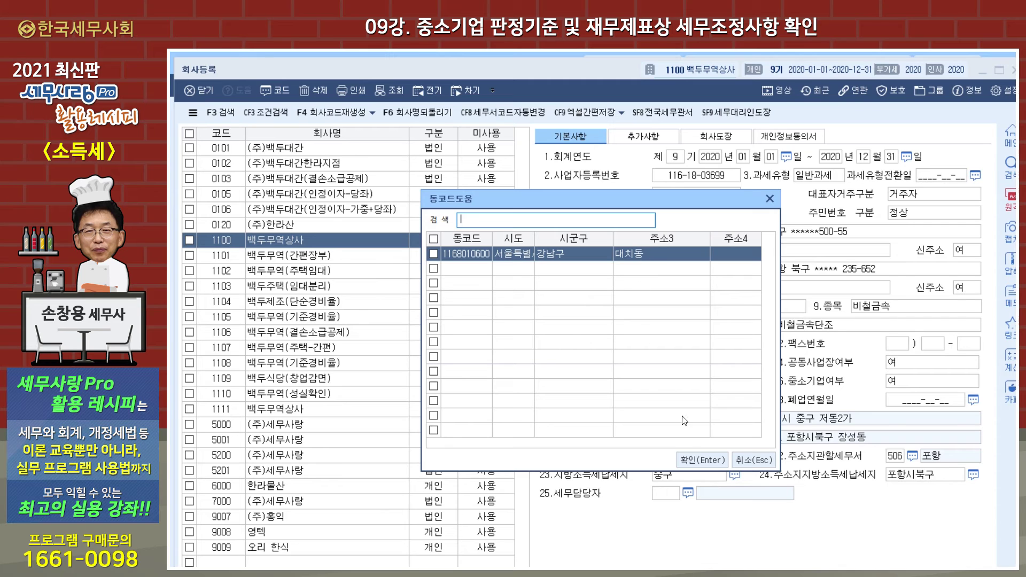
click(694, 458)
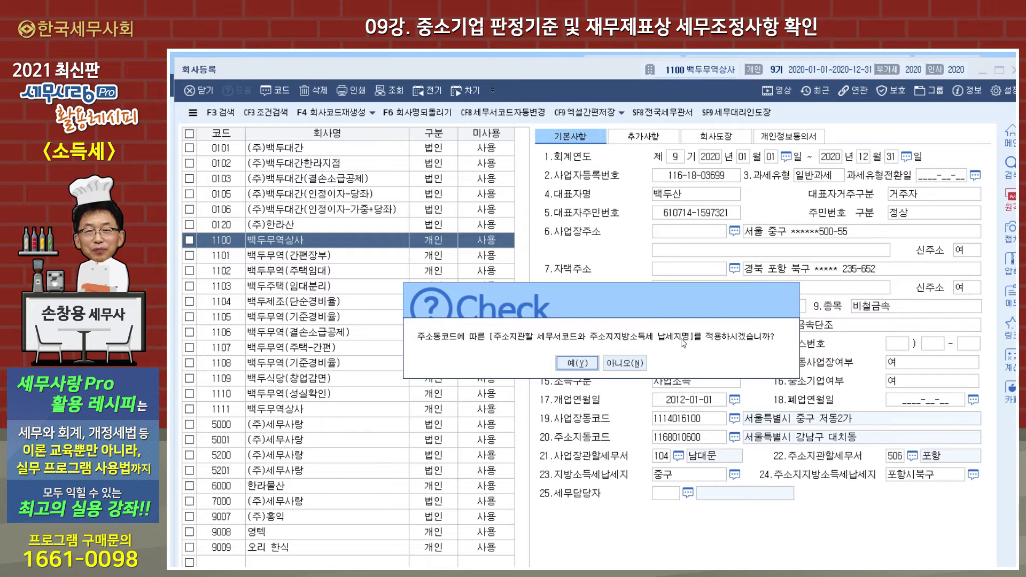
click(581, 365)
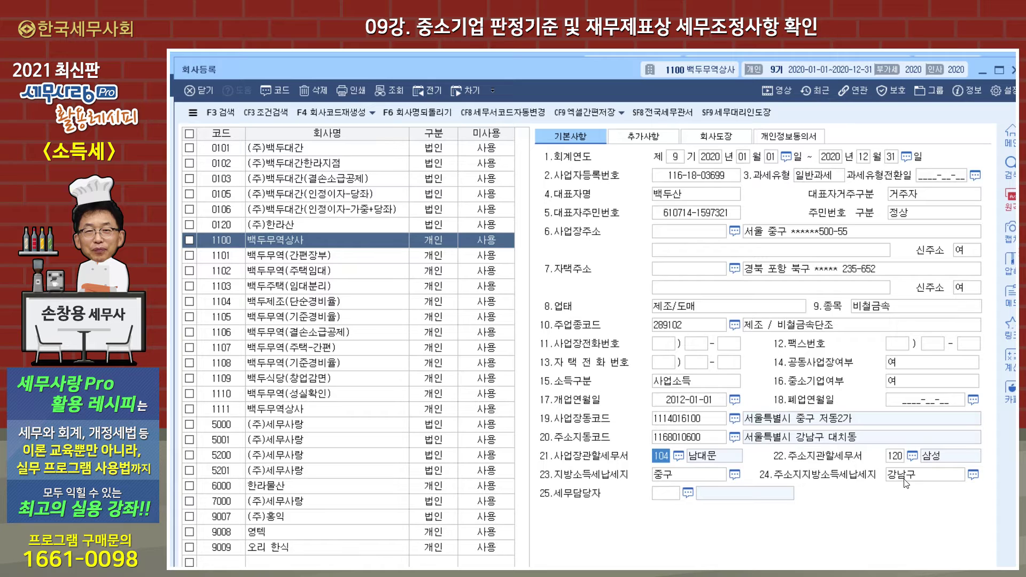
Step: Restore 주소지동코드 to 장성동 in 포항시북구, 경상북도, and apply the matching tax office and local income tax jurisdiction
click(735, 439)
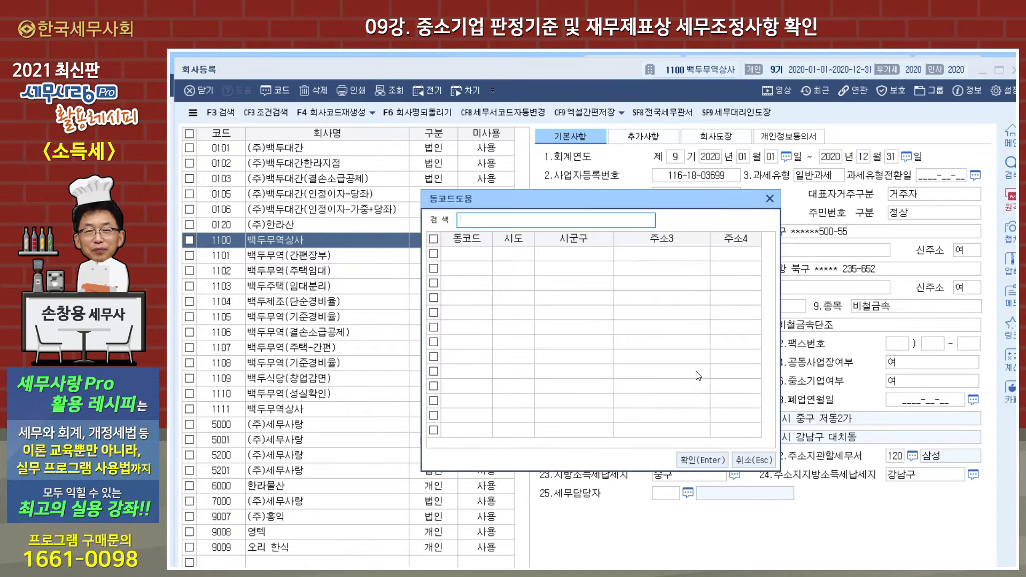
text(장성ㄷ)
key(Return)
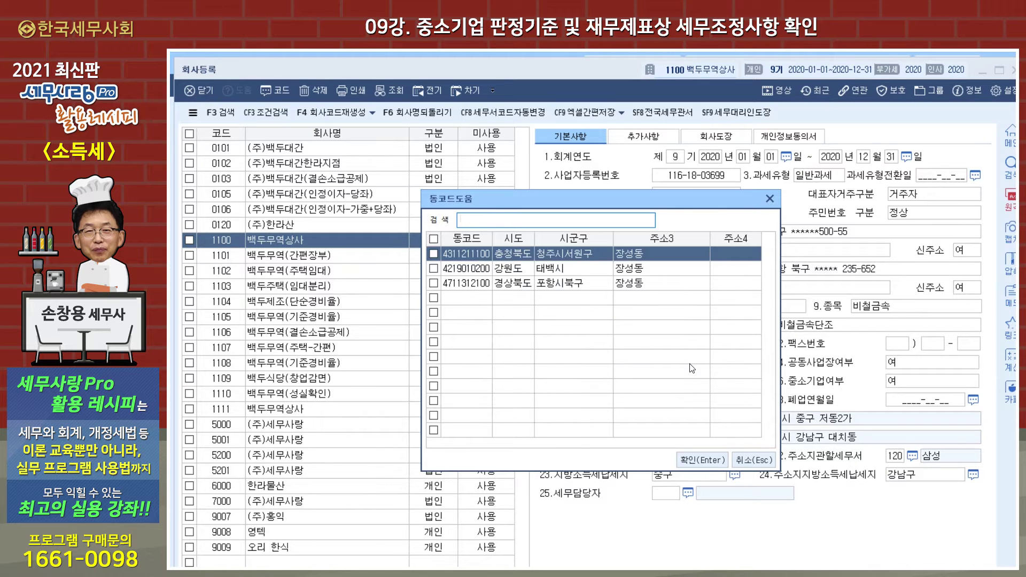
click(624, 287)
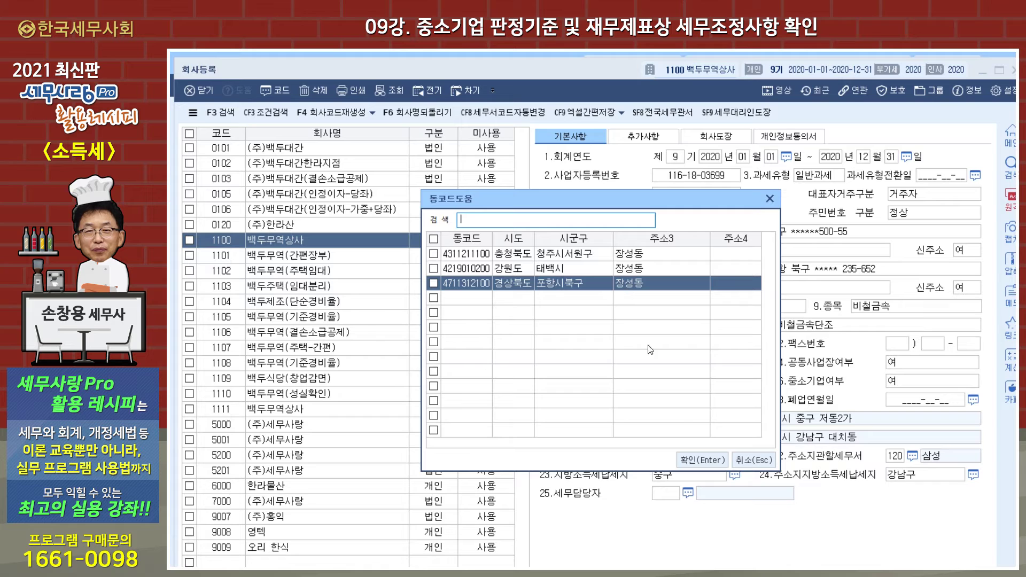
click(701, 460)
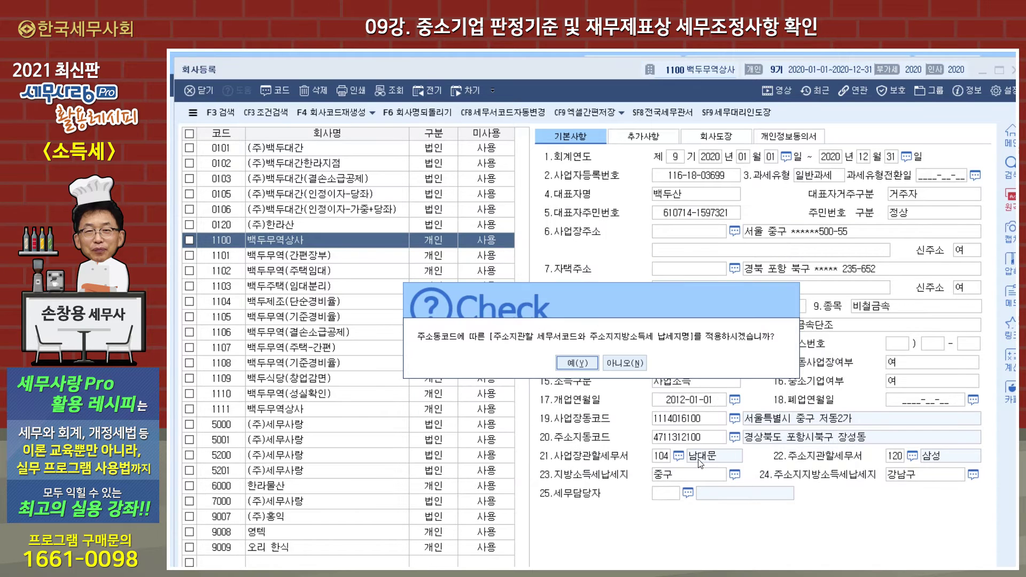
click(582, 364)
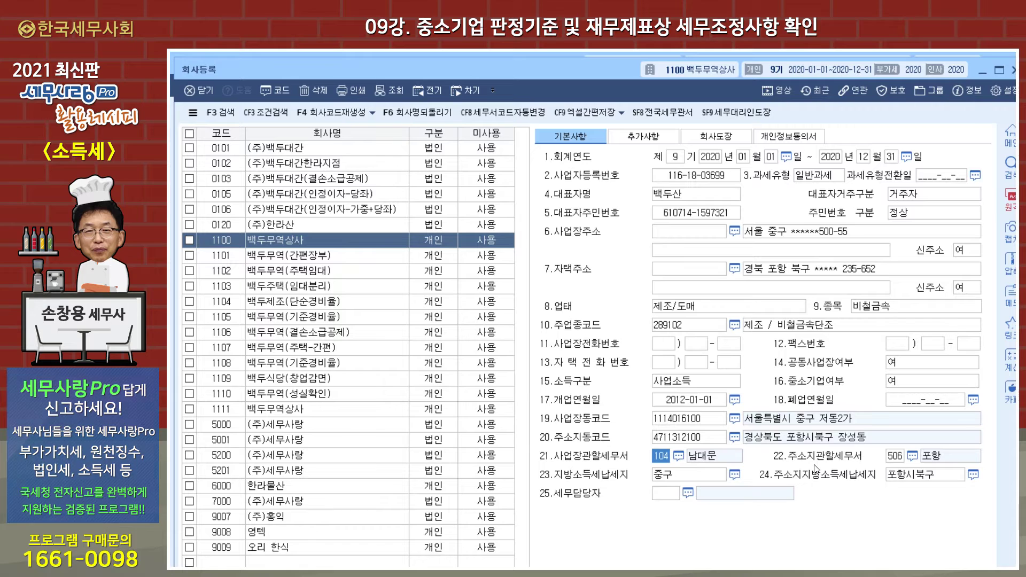
Step: Check the residence local tax jurisdiction and 공동사업장여부, and examine the partners' income shares in the 공동사업자소득분배명세서
click(911, 479)
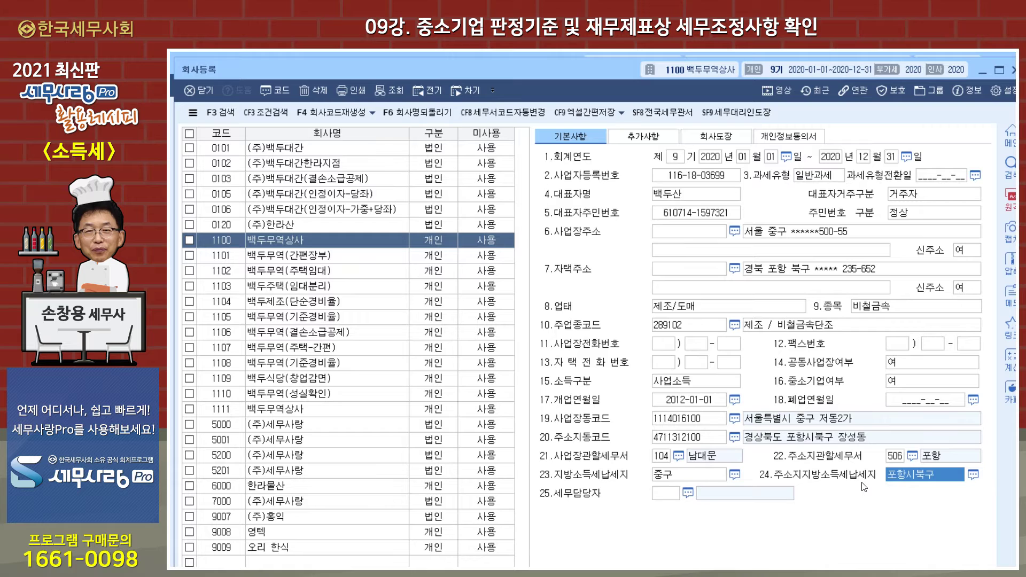
click(909, 367)
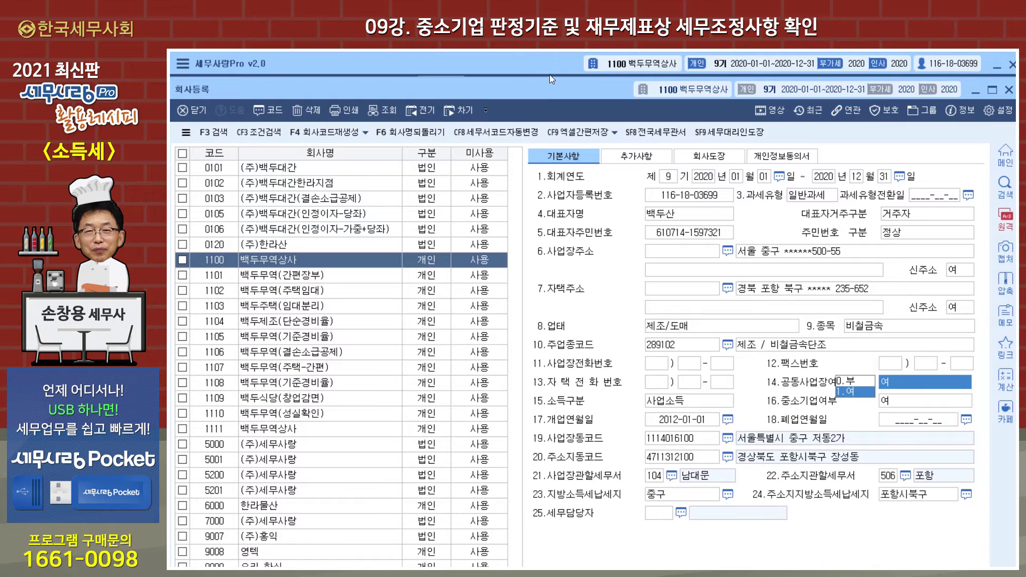
key(Escape)
key(Escape)
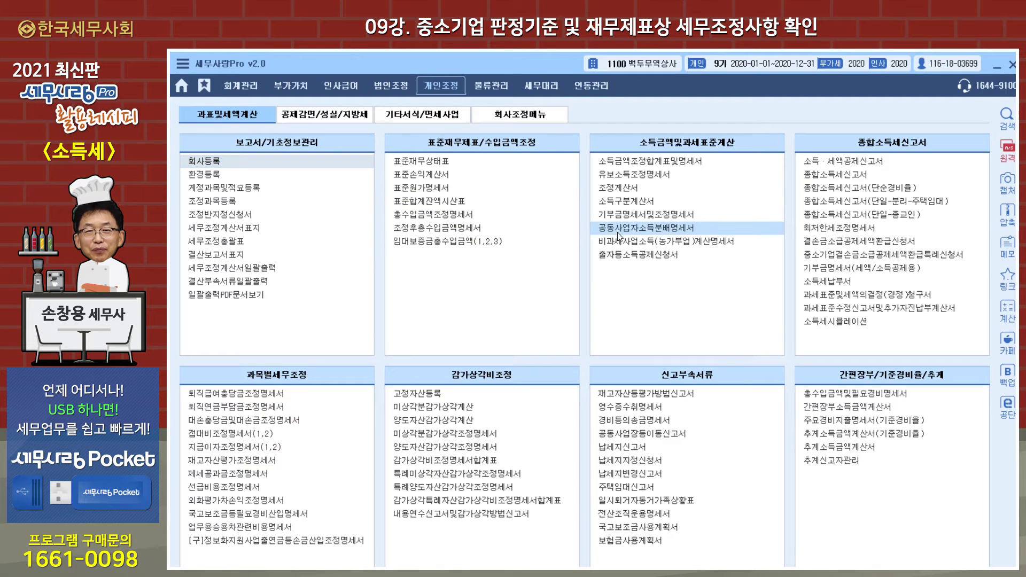
click(643, 233)
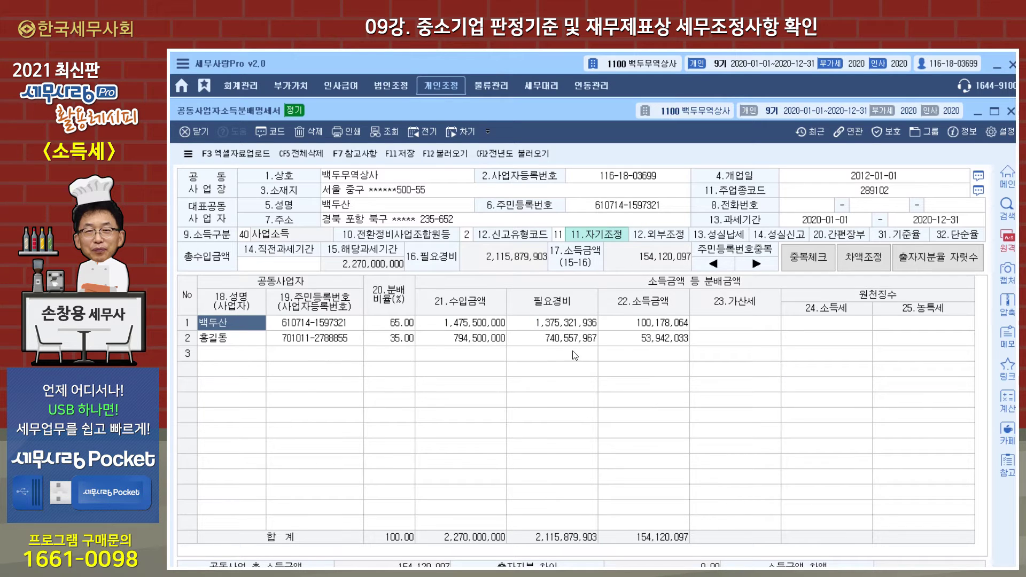
click(1011, 112)
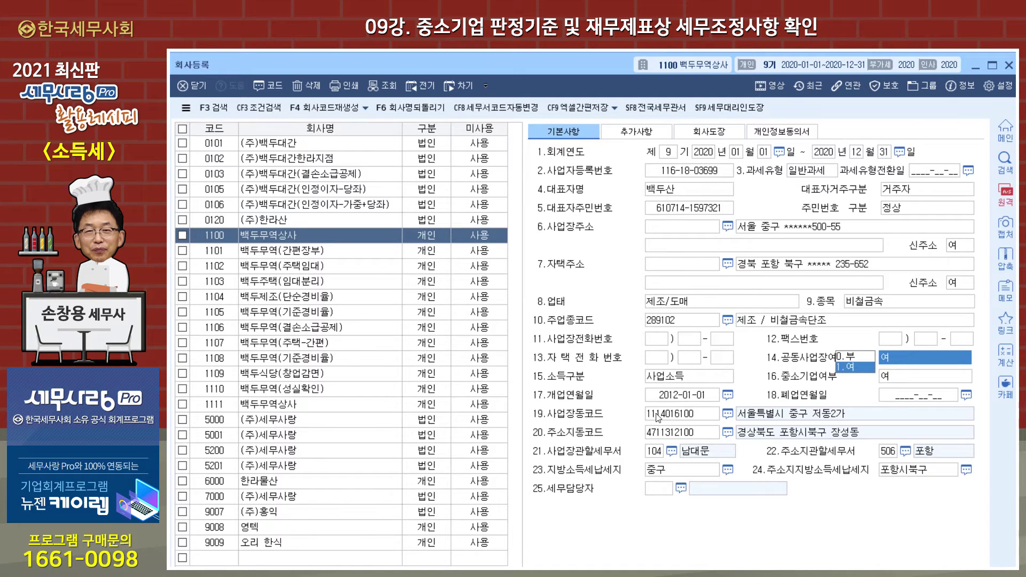
Step: Review company 1100's 소득구분 options and business registration number, and compare its record with company 1102
click(662, 379)
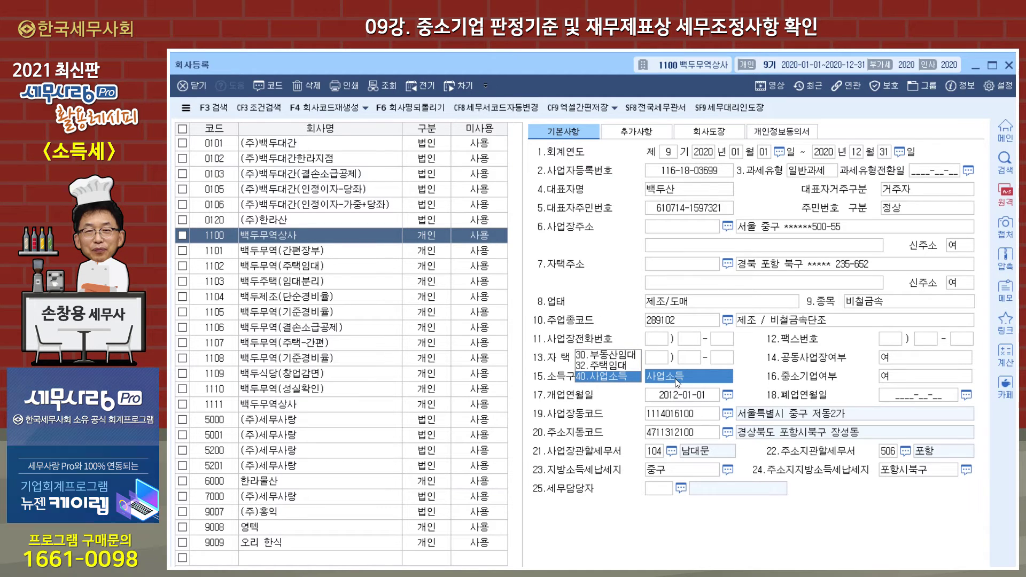
click(700, 171)
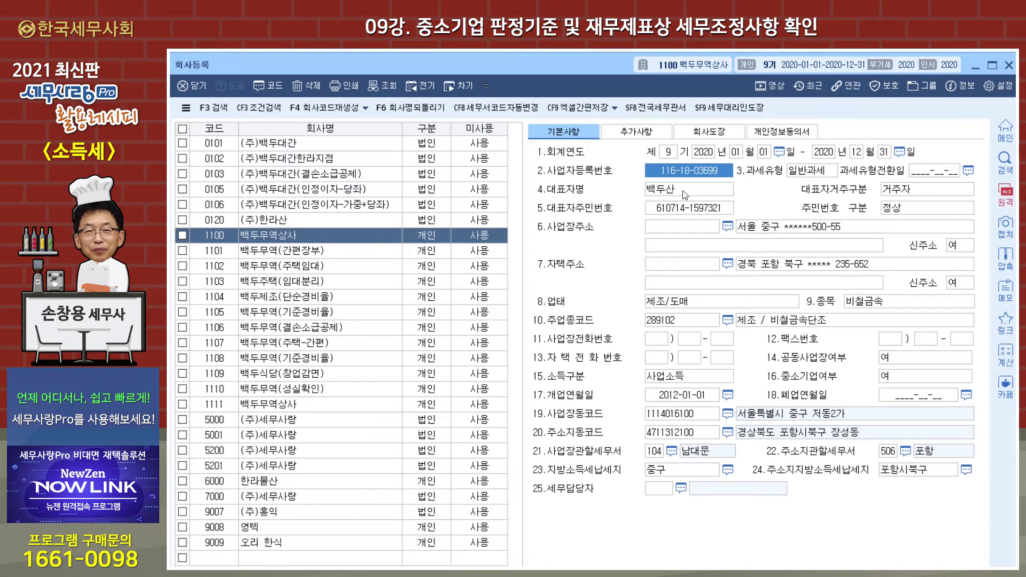
click(339, 235)
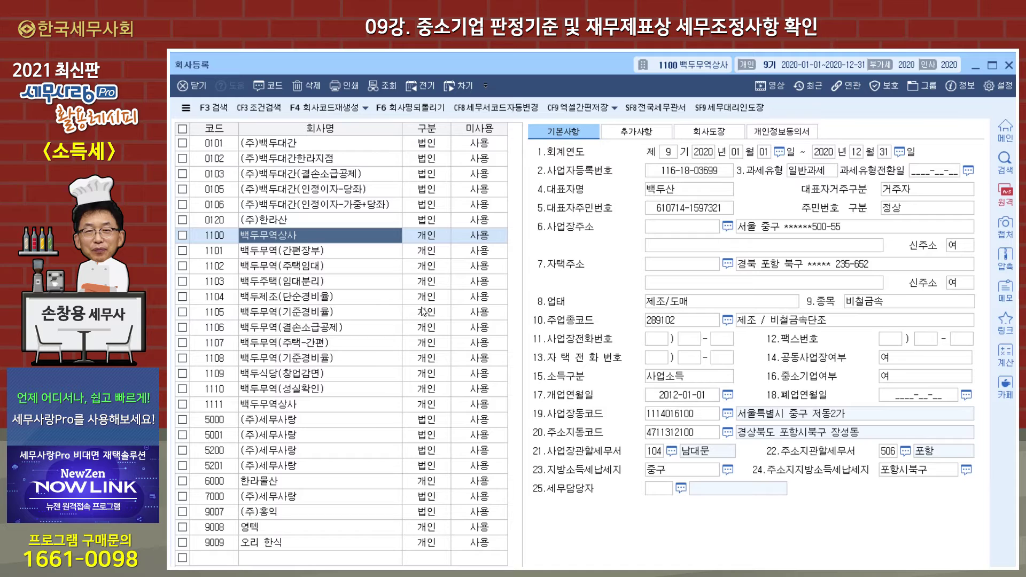
click(349, 271)
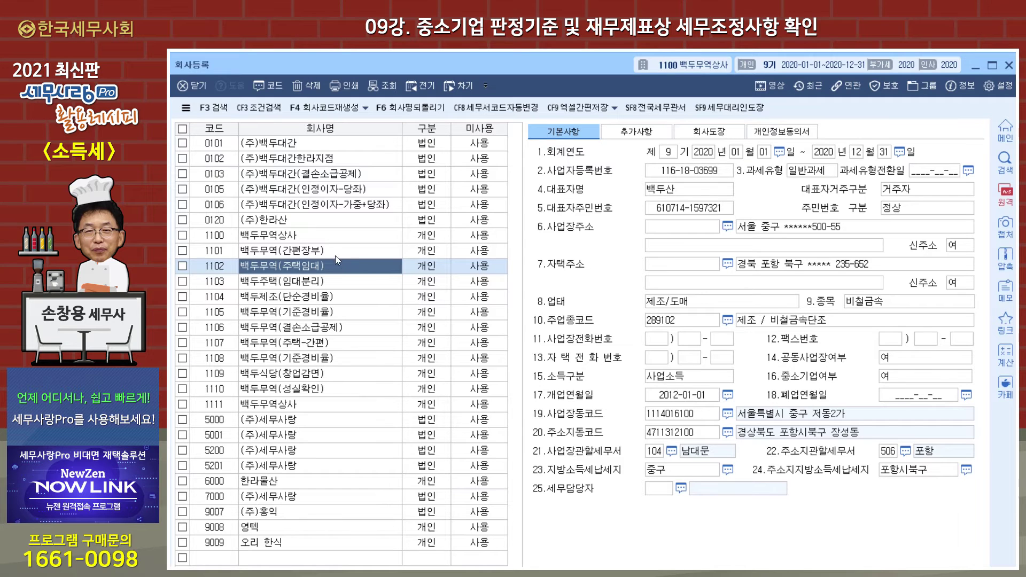
click(333, 238)
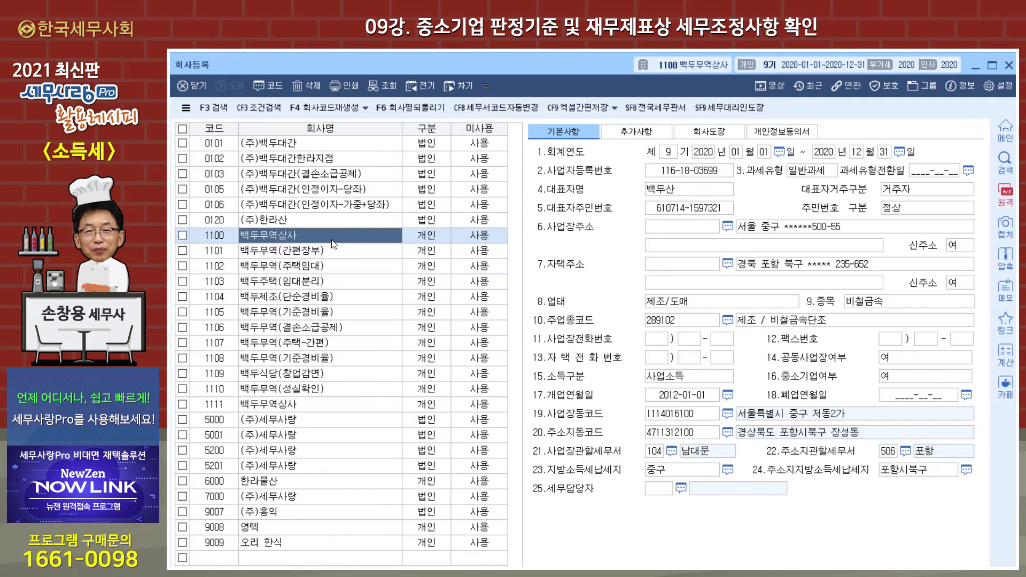
Step: Set the 소득구분 of company 1102, 백두무역(주택임대), to 32.주택임대
click(330, 267)
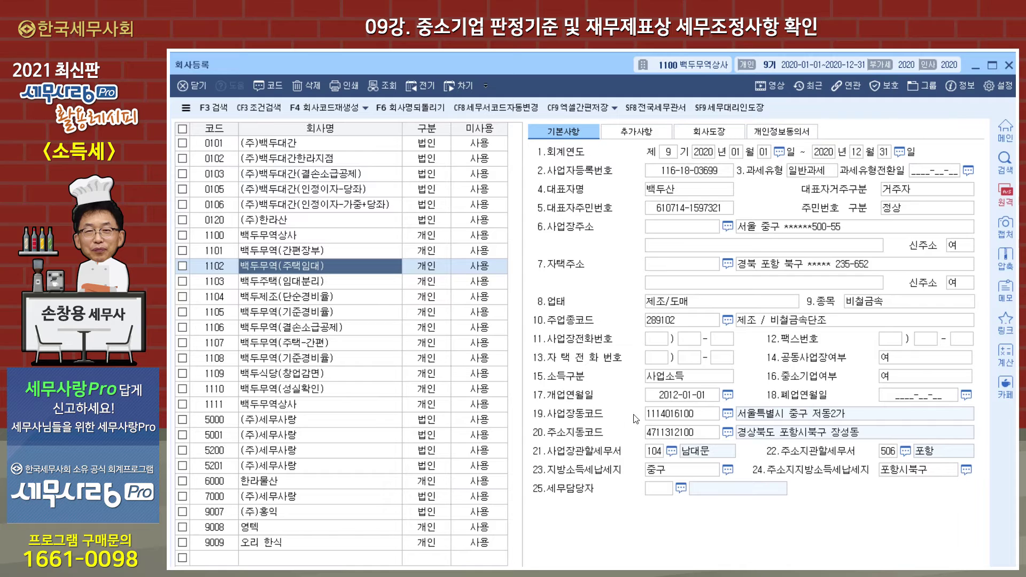
click(685, 380)
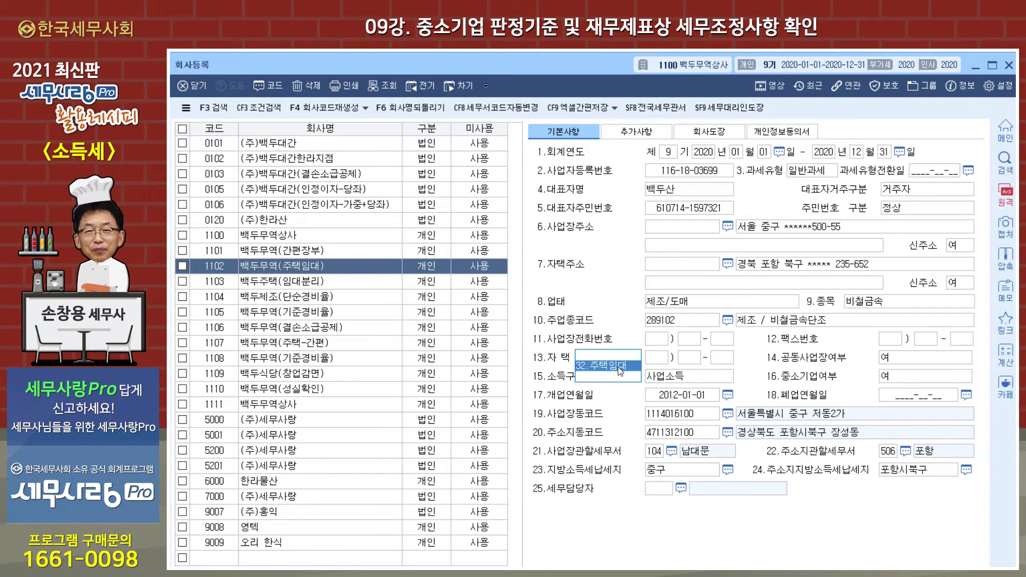
click(618, 367)
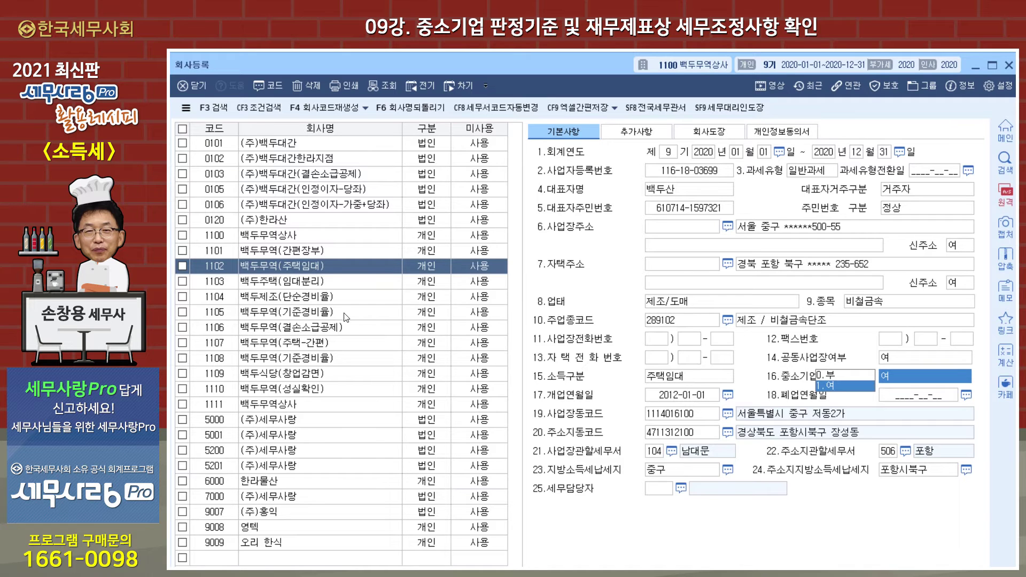
Step: Compare the registration details and income types of companies 1107, 1102 and 1100
click(329, 346)
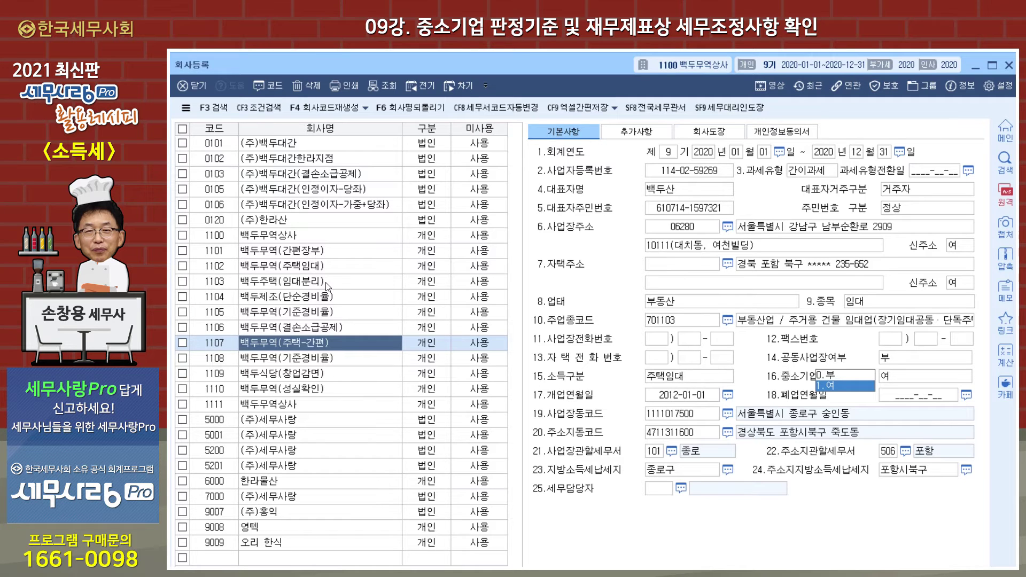
click(326, 268)
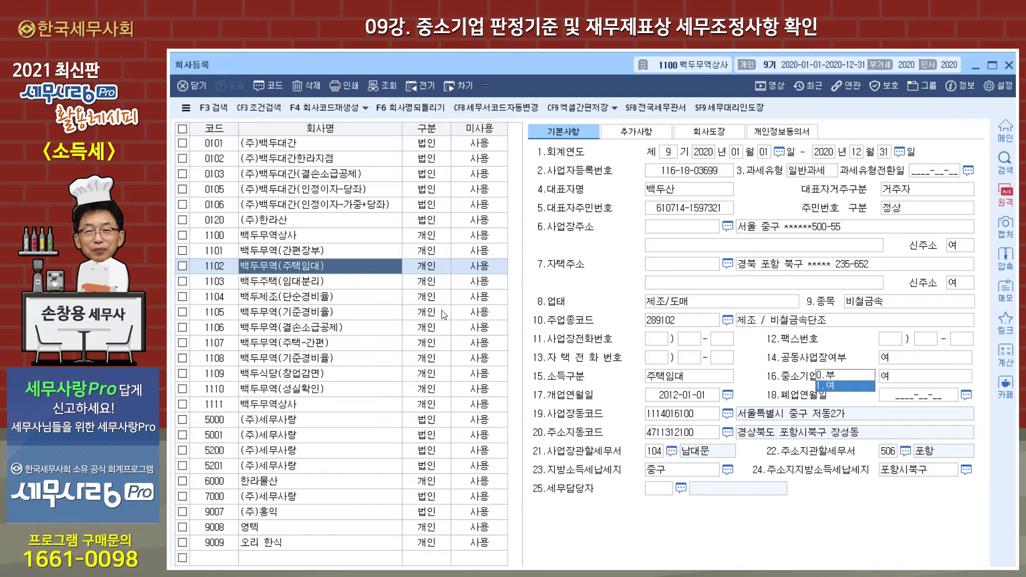
click(295, 237)
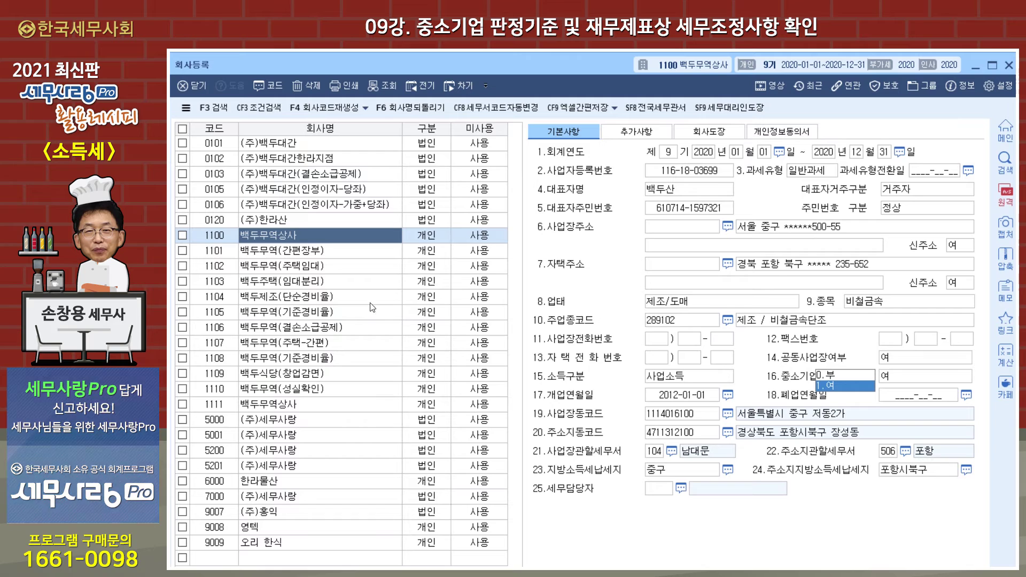
Step: Check company 1100's 중소기업여부 setting, leave company registration and open the 중소기업기준검토표
click(897, 377)
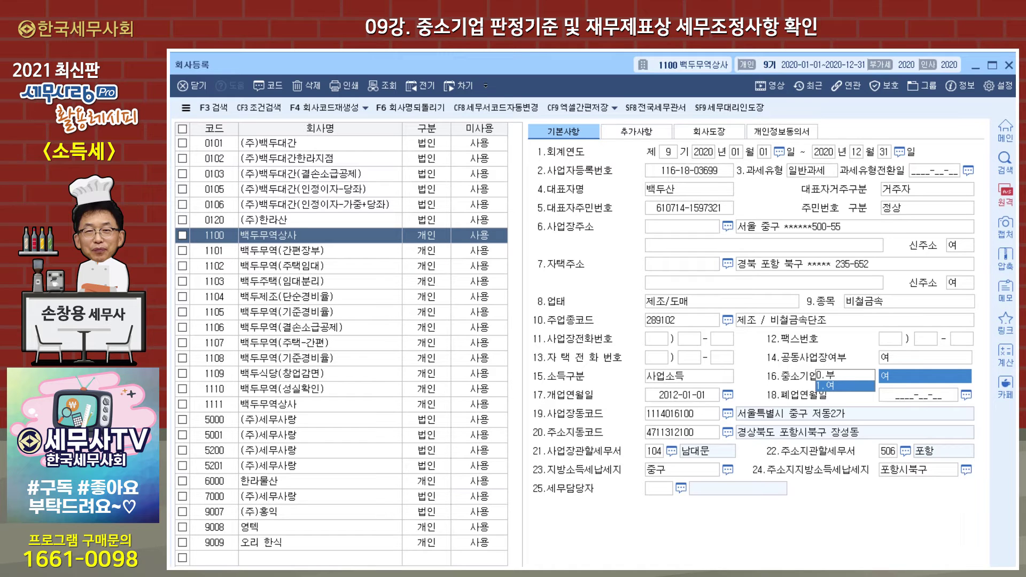
key(Escape)
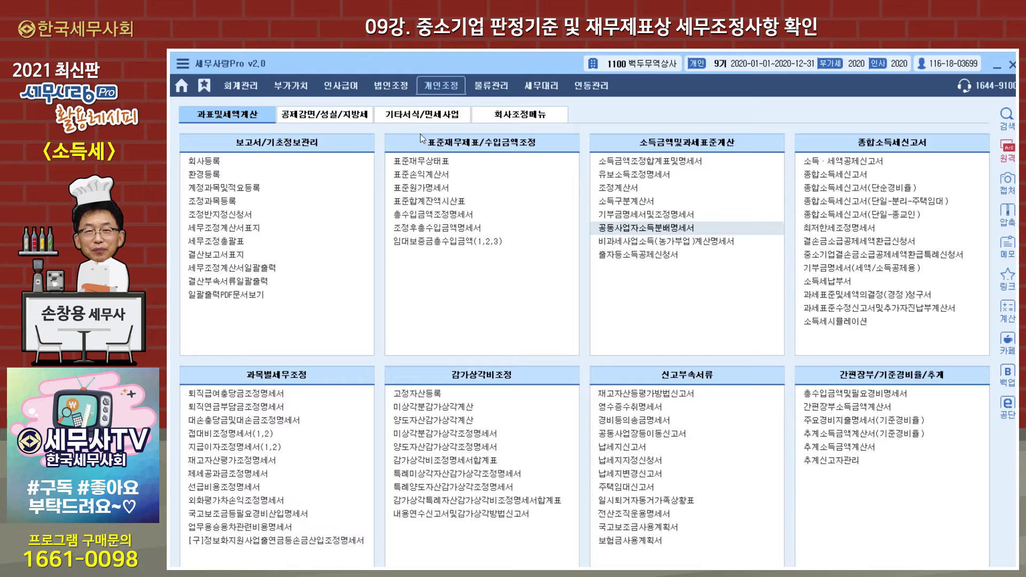
click(428, 114)
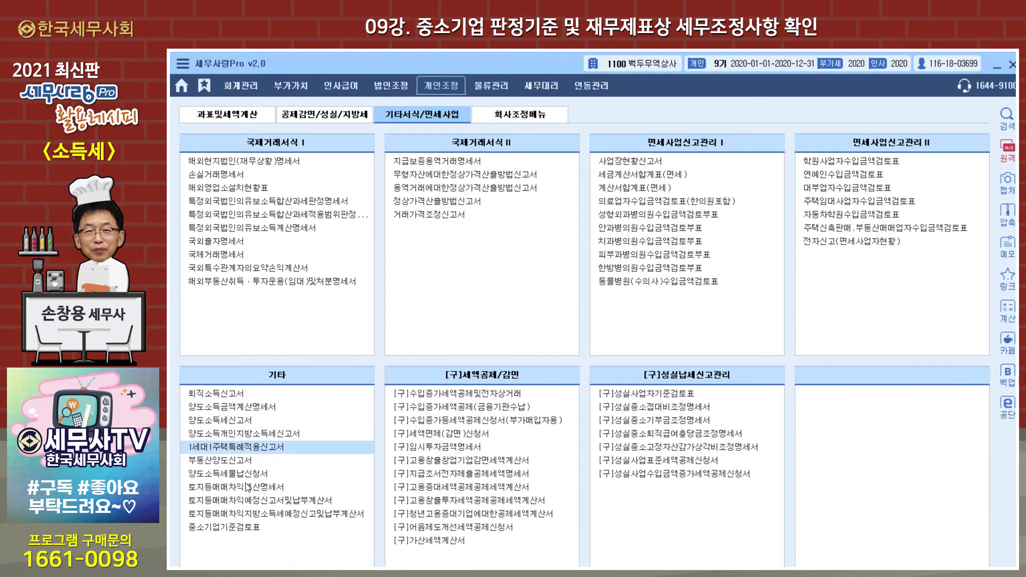
click(228, 529)
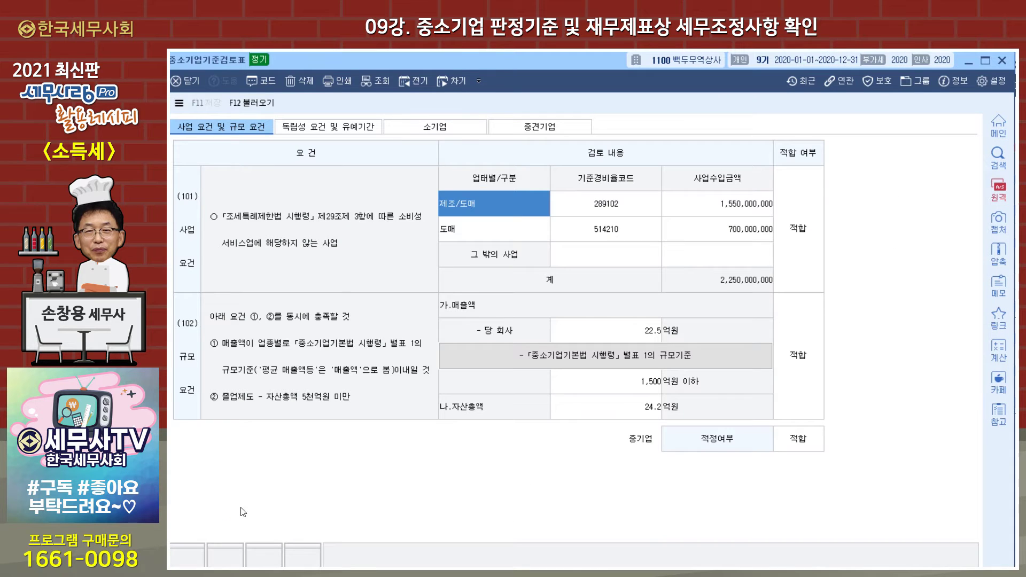
Step: Look through the 독립성 요건 및 유예기간, 소기업 and 중견기업 sections, and return to 사업 요건 및 규모 요건
drag(525, 65, 533, 71)
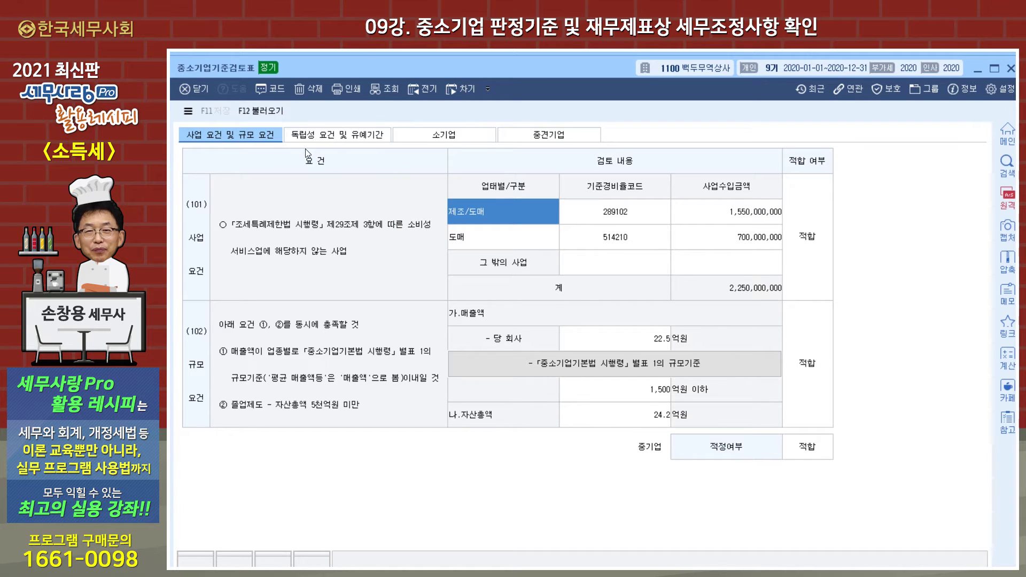
click(318, 137)
click(447, 137)
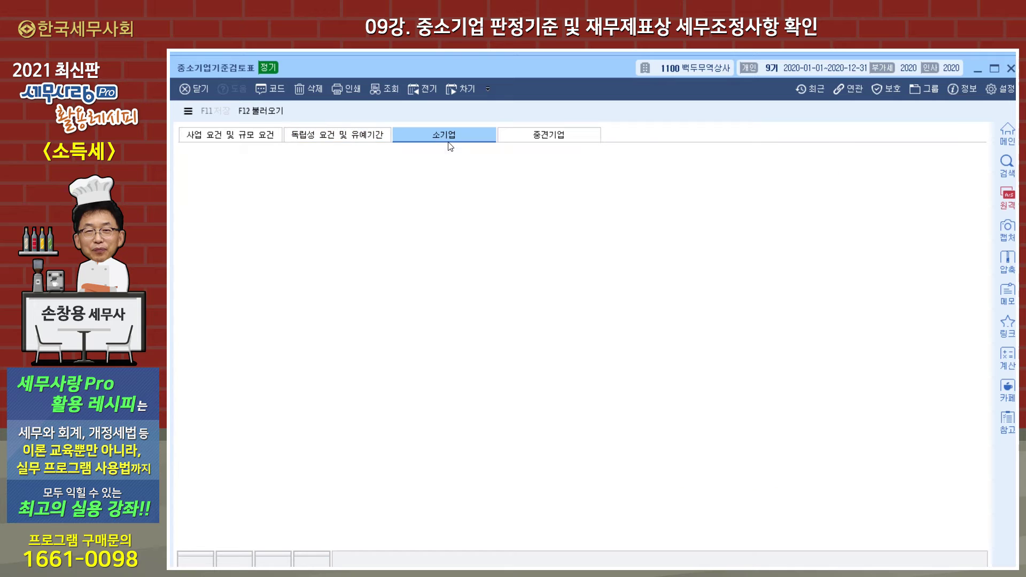
click(526, 141)
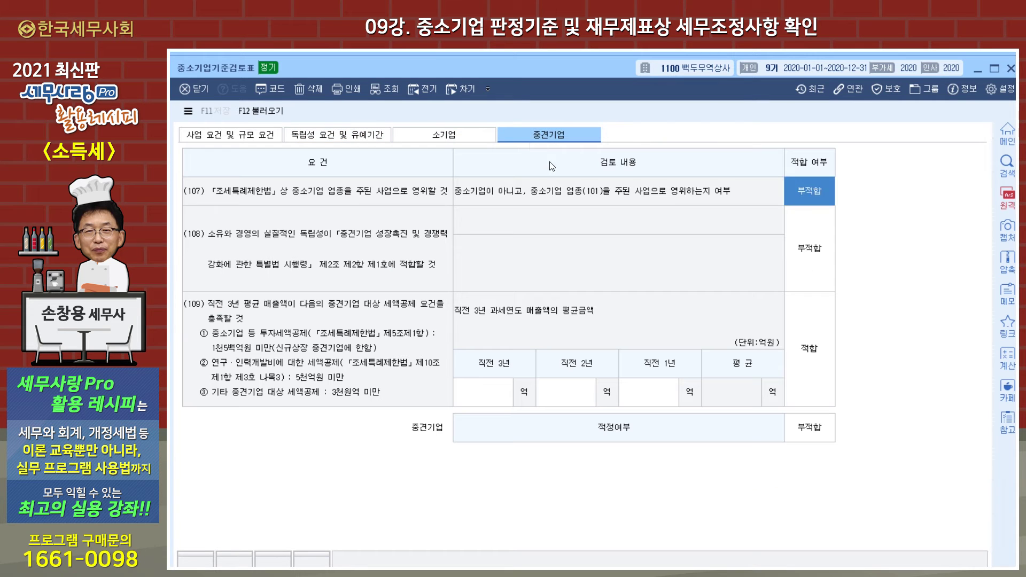
click(269, 139)
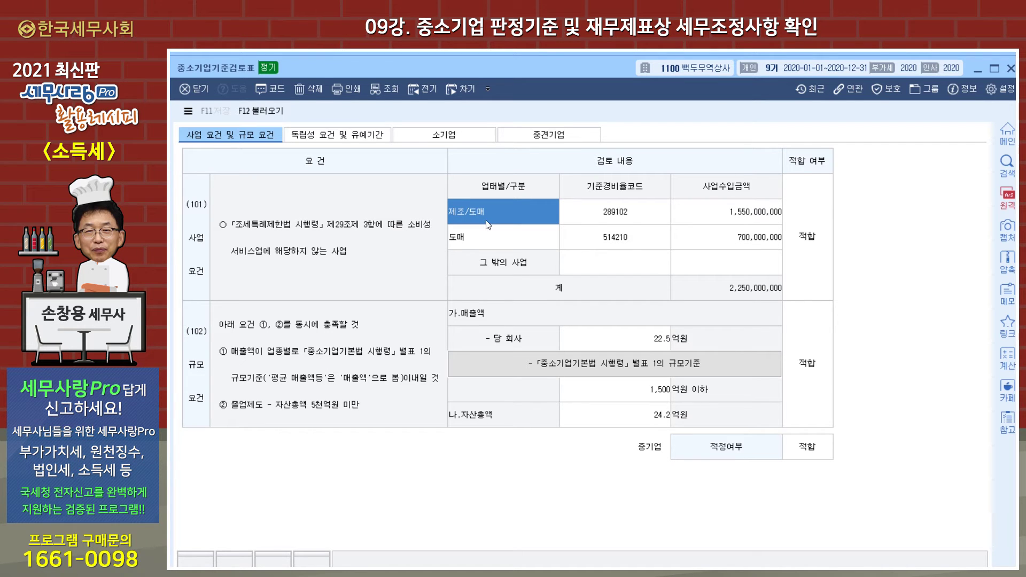
Step: Leave the 중소기업기준검토표 and show the 과표및세액계산 list of 개인조정 forms
mouse_move(515, 72)
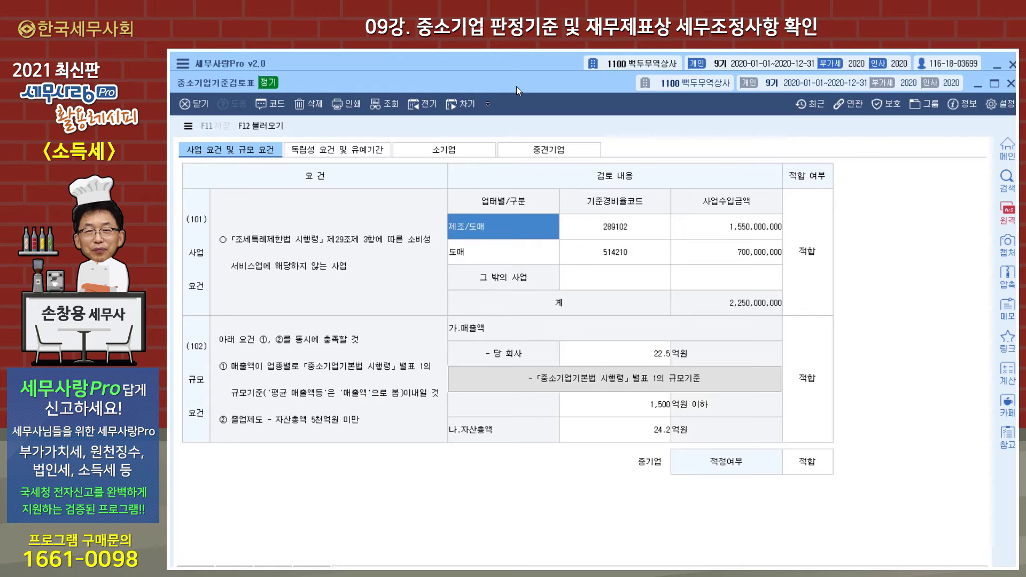
key(Escape)
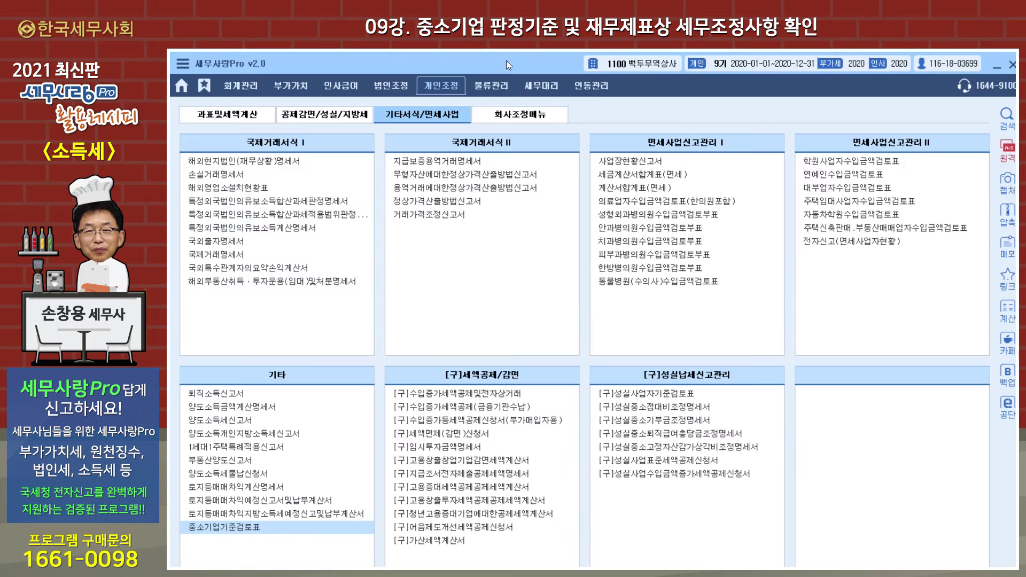
click(235, 119)
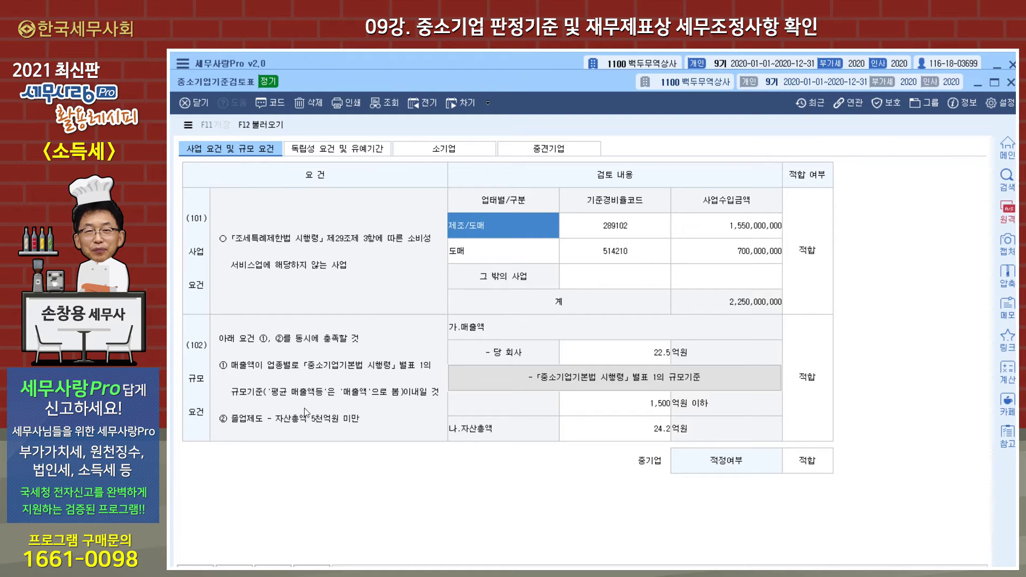
Step: Review the 별표 1 중소기업 규모기준 table behind the 규모 요건 section of the 중소기업기준검토표, and close it
click(671, 380)
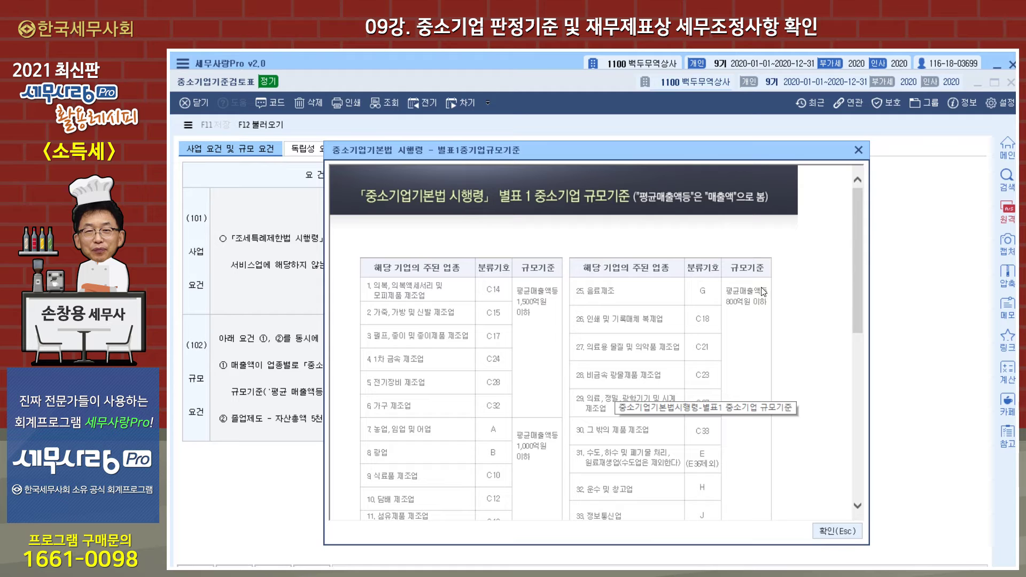
drag(856, 273, 854, 310)
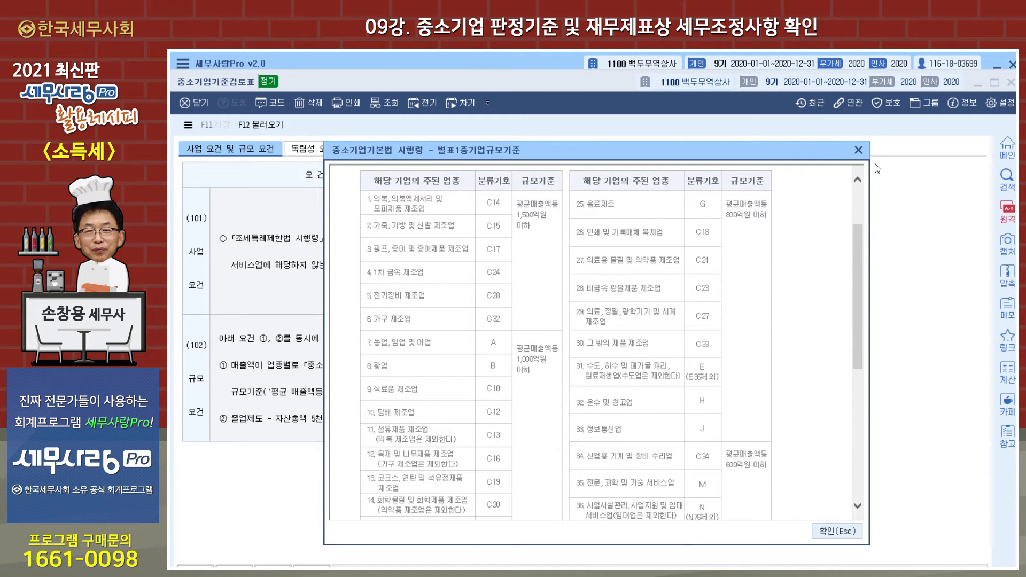
click(857, 150)
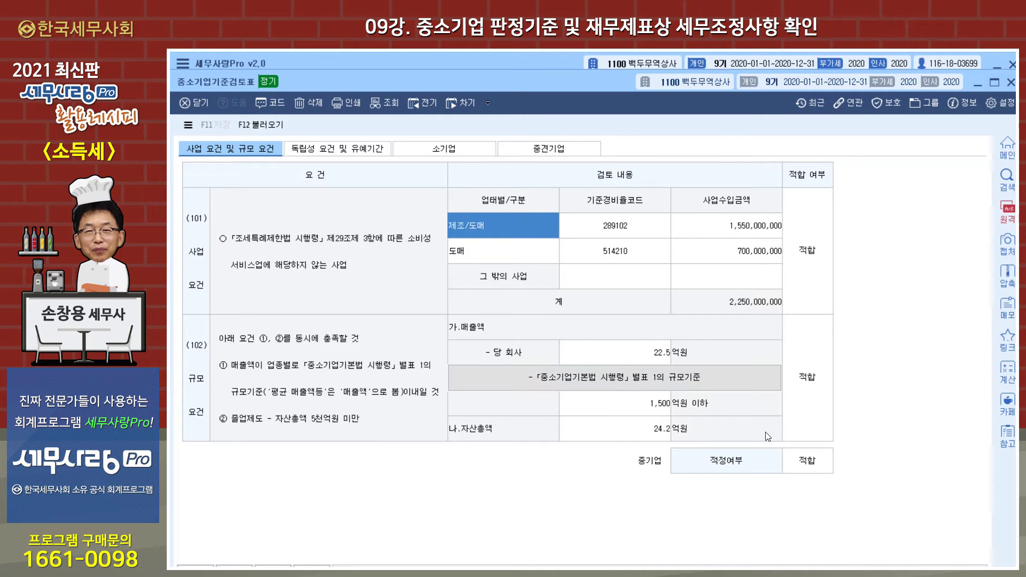
Step: Check the 독립성 요건 및 유예기간 and 소기업 requirements, including the 별표 3 소기업 규모기준 table
click(365, 152)
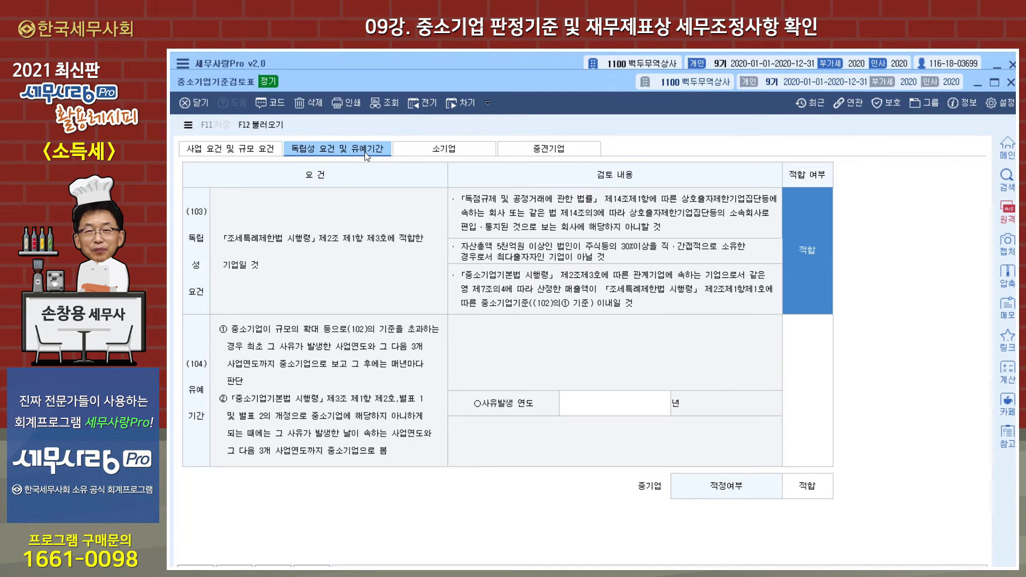
click(433, 150)
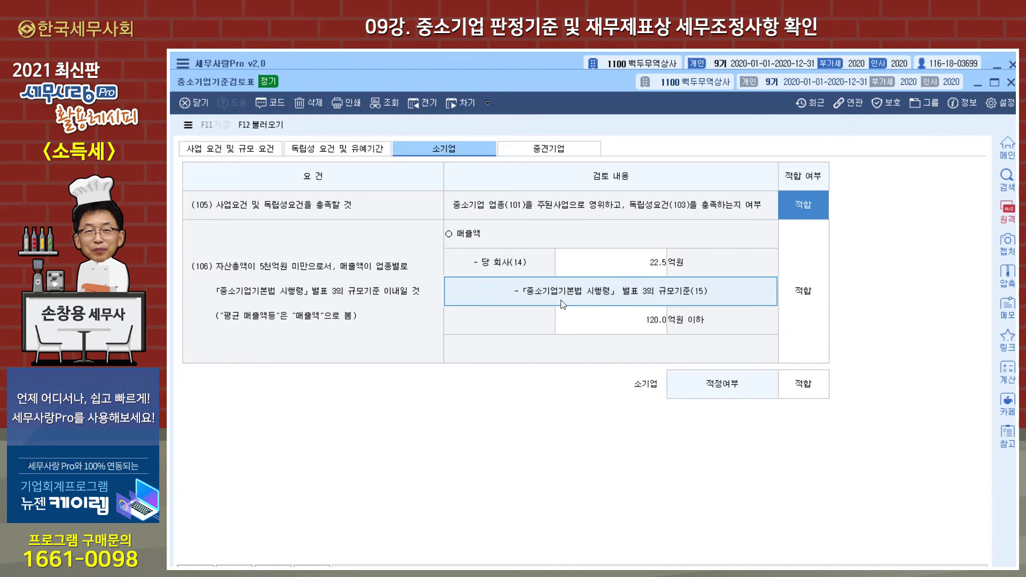
click(634, 295)
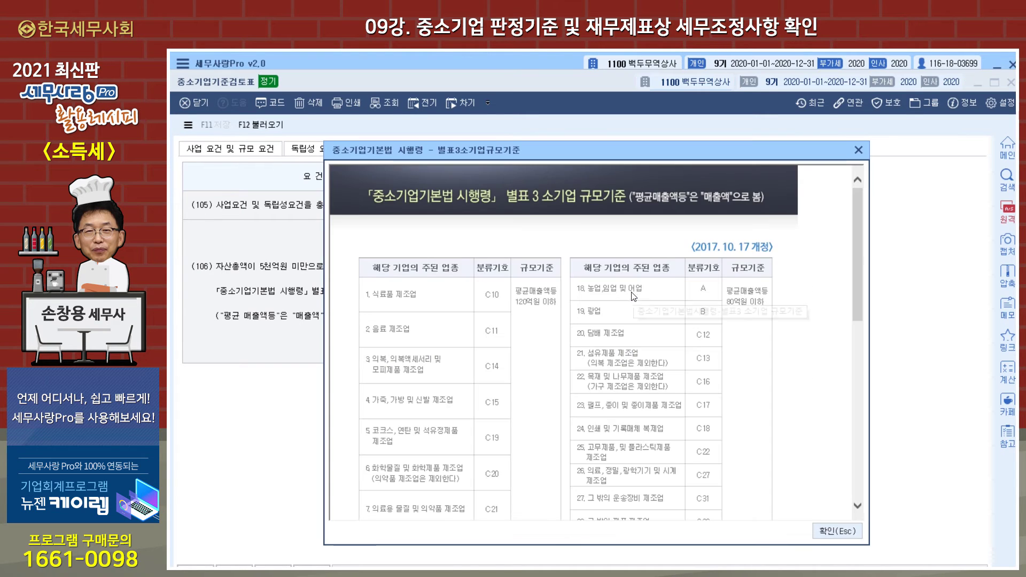
scroll(845, 241, down, 10)
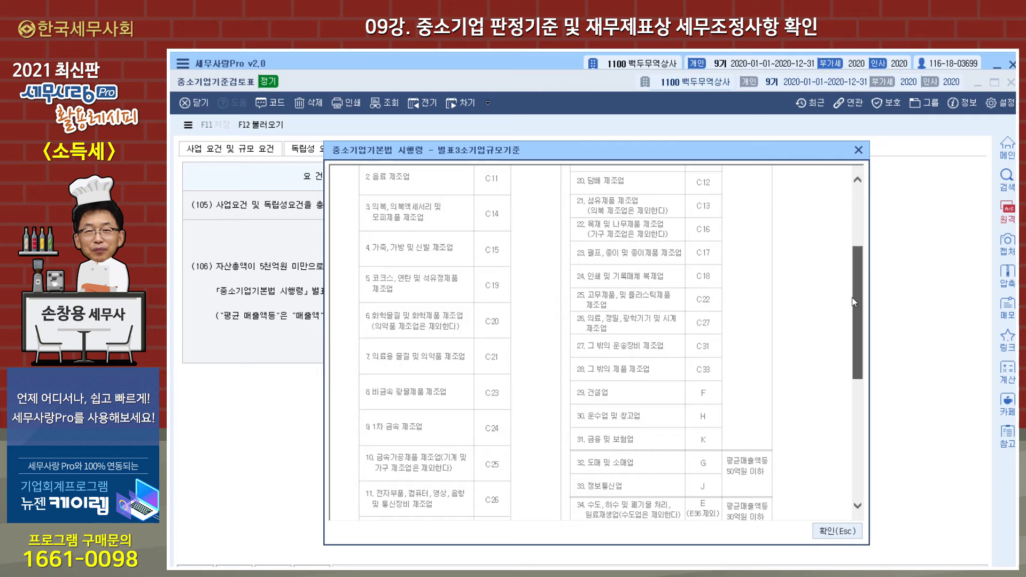
scroll(840, 410, up, 10)
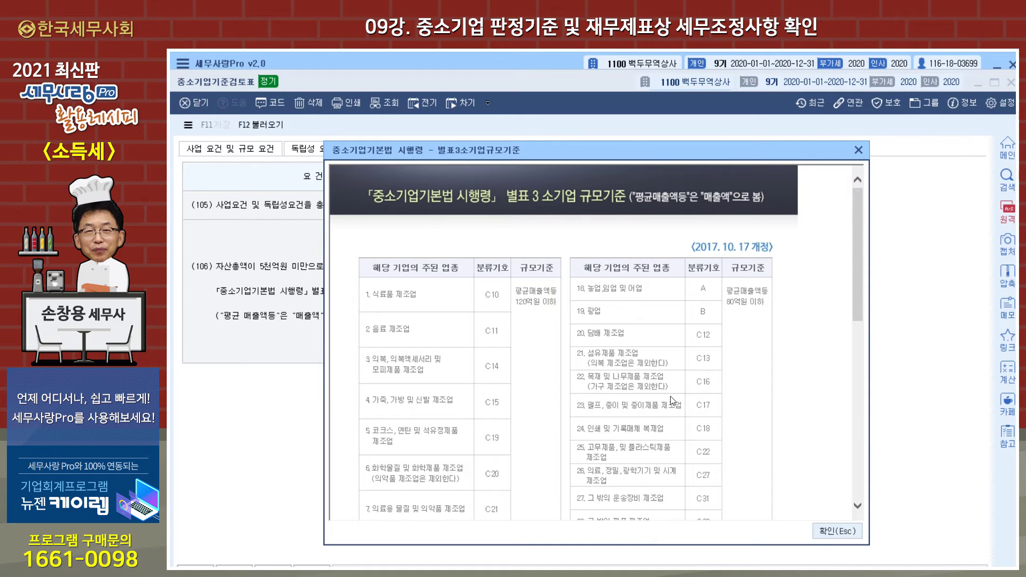
click(857, 152)
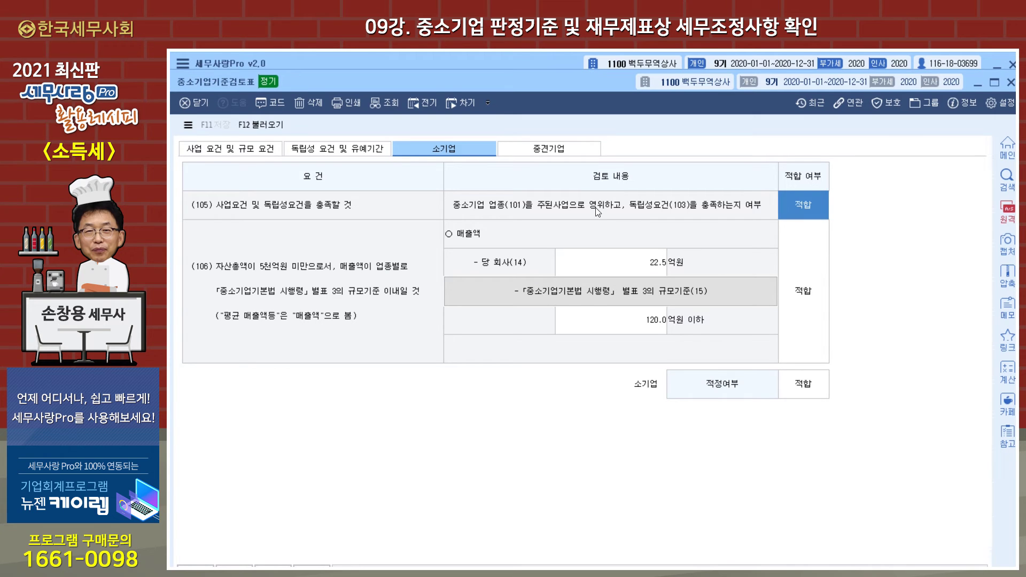
Step: Check the 중견기업 requirements, and view the 중소기업여부 options of company 1100 in 회사등록
click(562, 150)
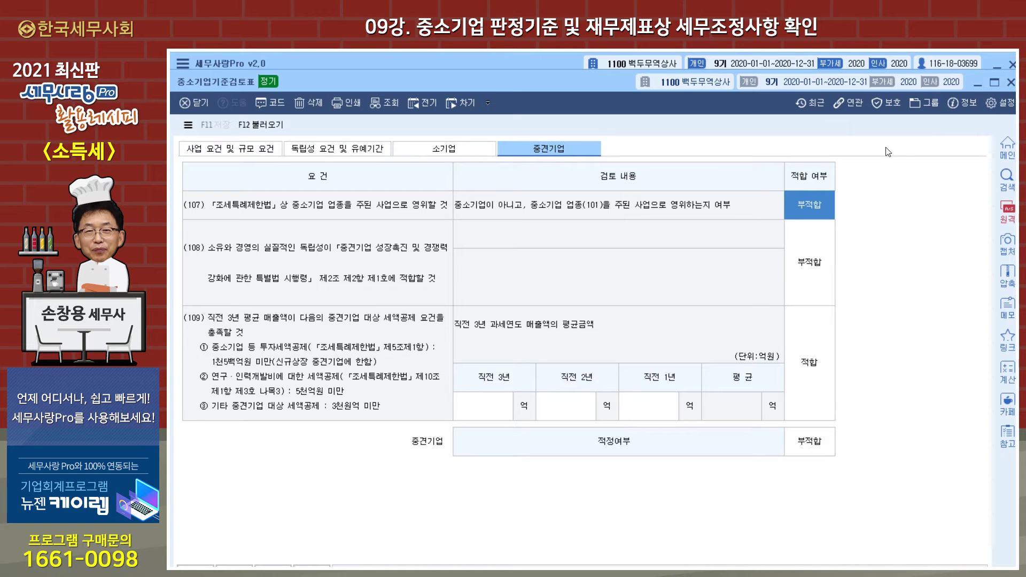
click(1011, 83)
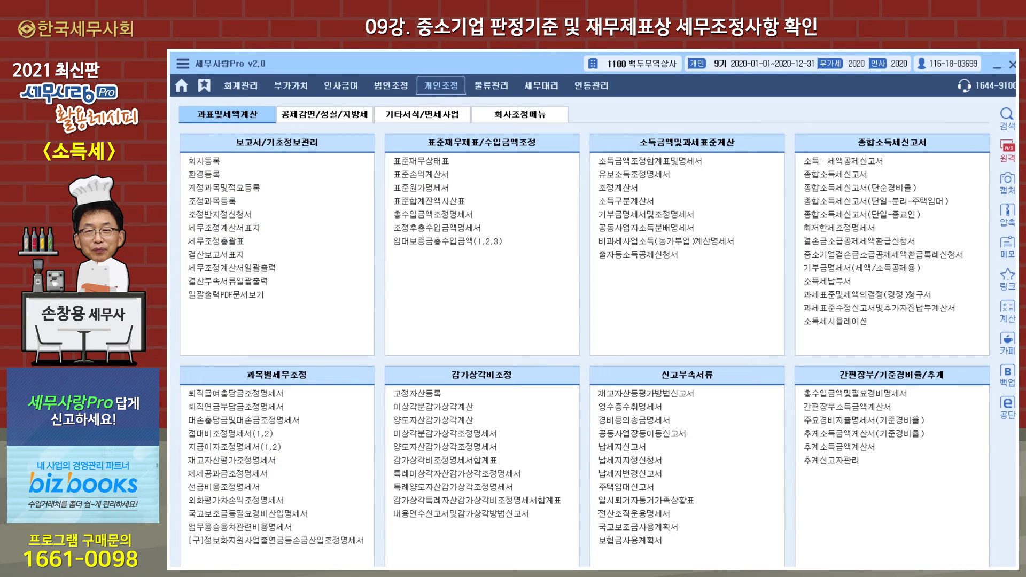
click(374, 572)
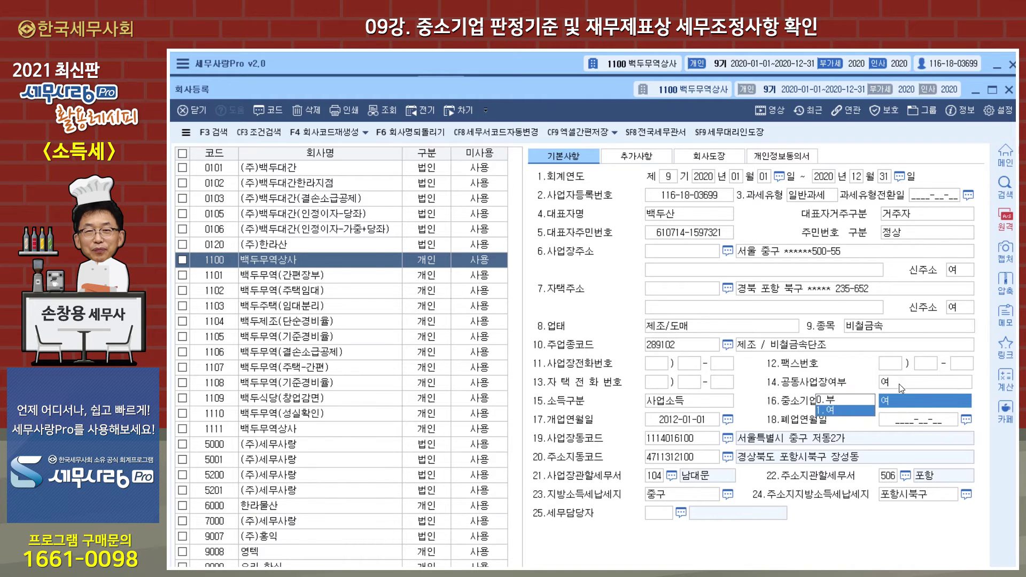
click(1009, 91)
Step: Open the 합계잔액시산표 of company 1100 and set its period to 12월 2020
click(254, 87)
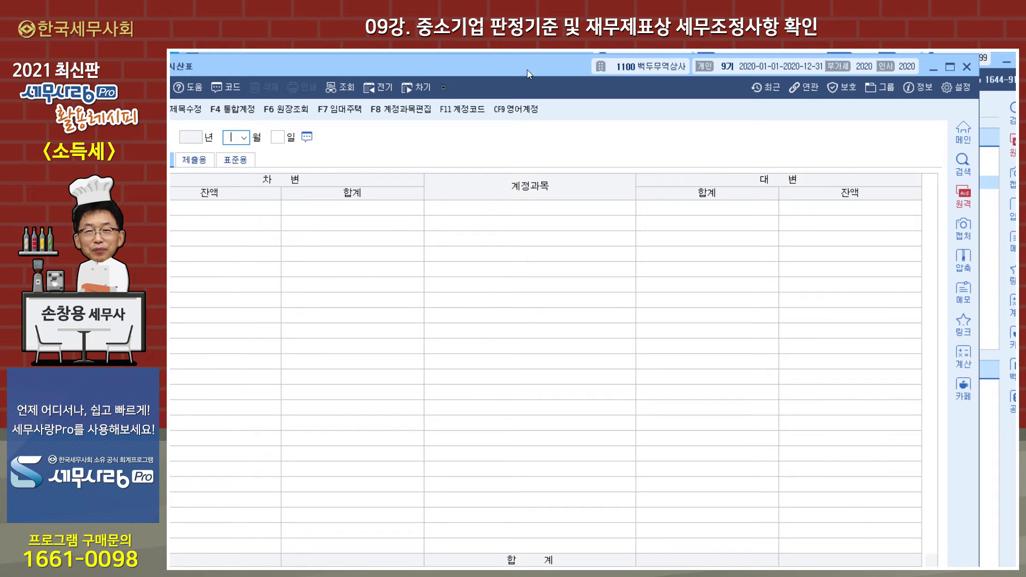
drag(527, 70, 572, 69)
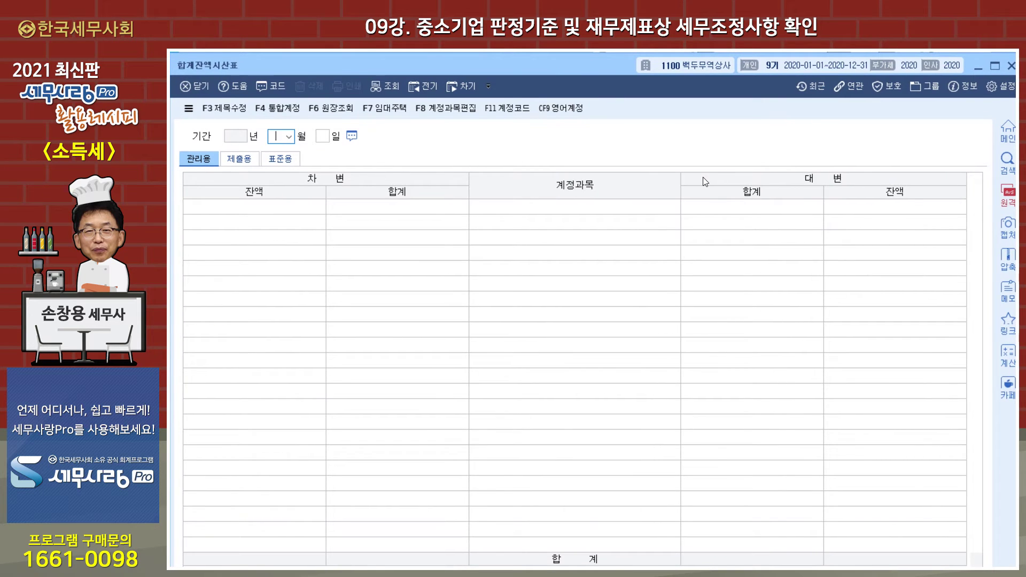
text(2)
key(Return)
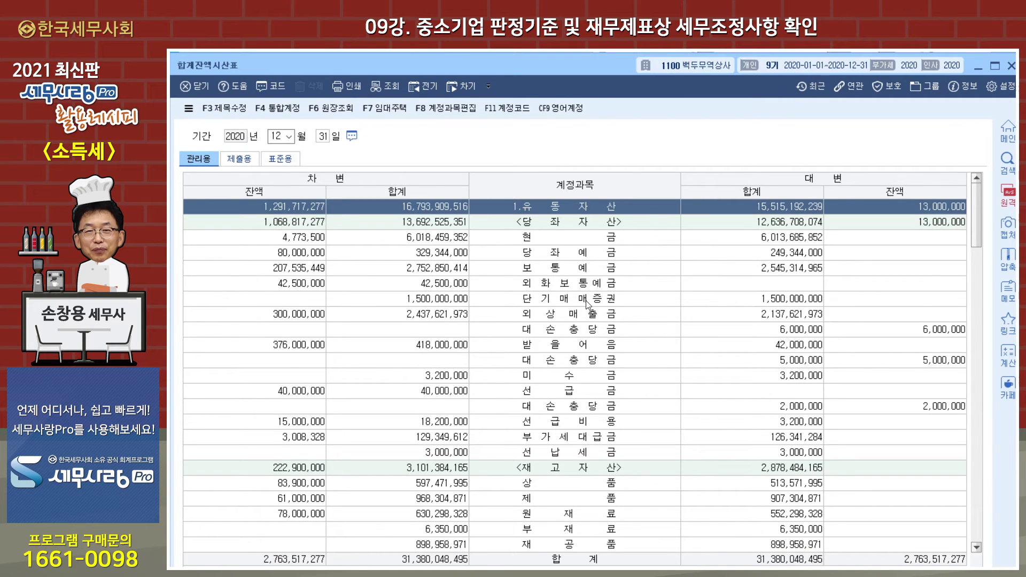
Step: Examine the 합계잔액시산표 accounts from 유동자산 through 법인(소득)세등 for items relevant to tax adjustment
scroll(587, 303, down, 2)
scroll(588, 306, down, 4)
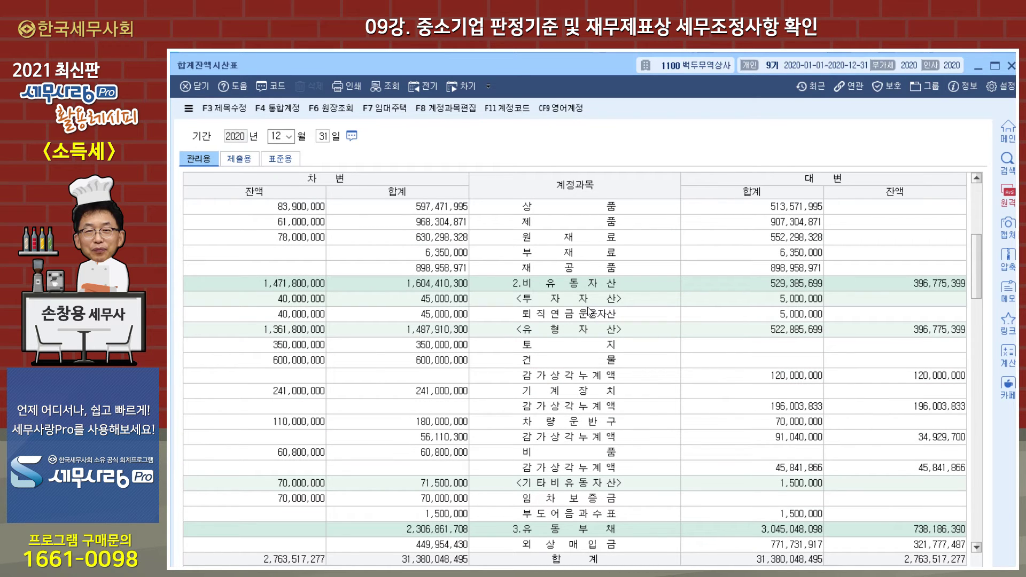
scroll(589, 309, down, 7)
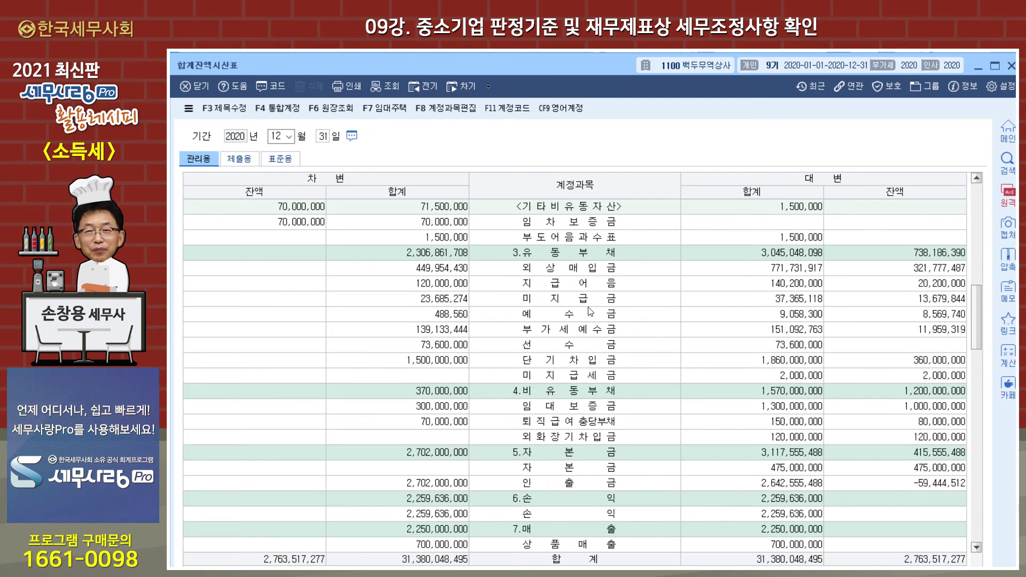
scroll(590, 311, down, 2)
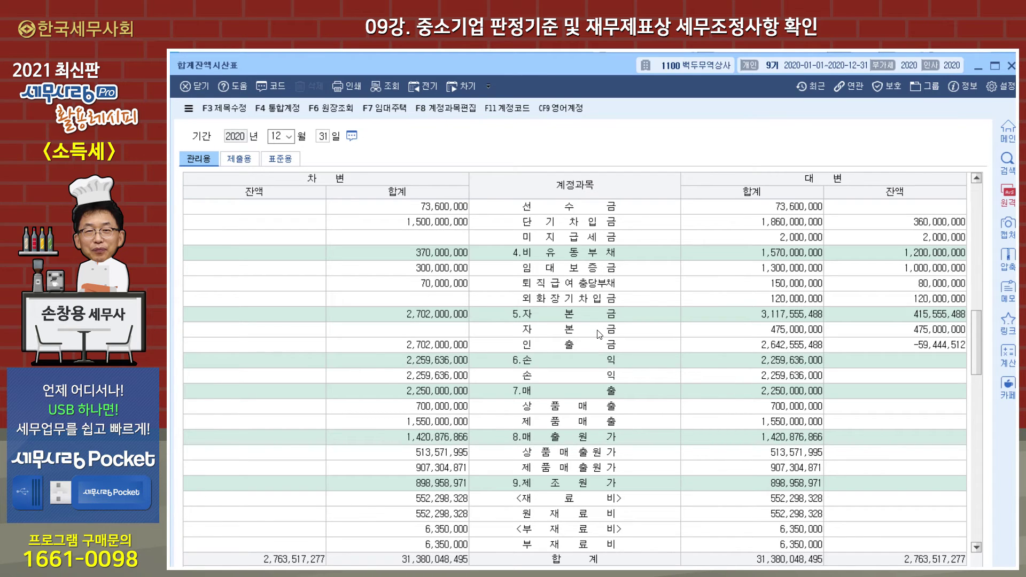
scroll(598, 337, down, 3)
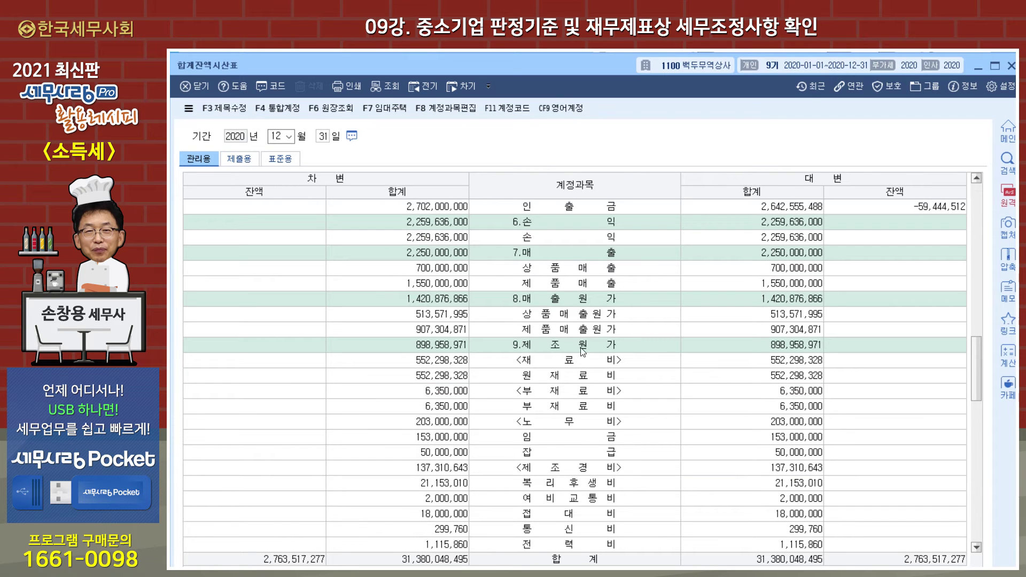
scroll(571, 392, down, 3)
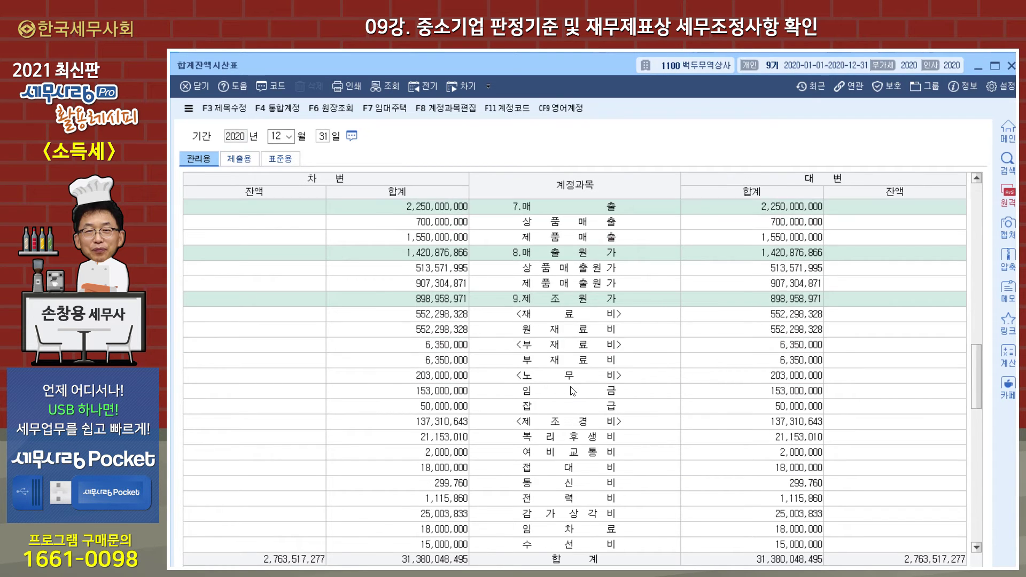
scroll(571, 393, down, 7)
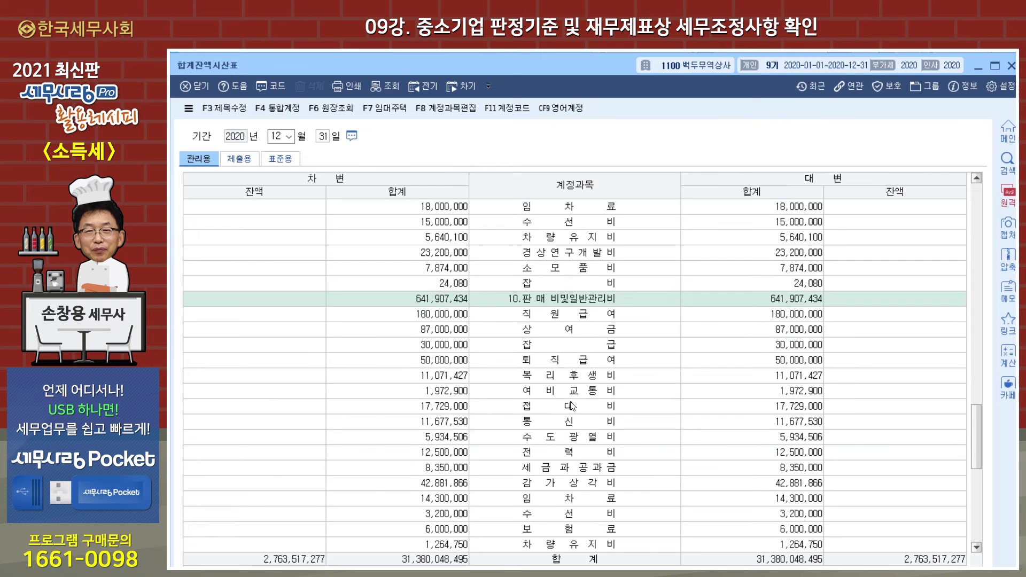
scroll(571, 405, down, 4)
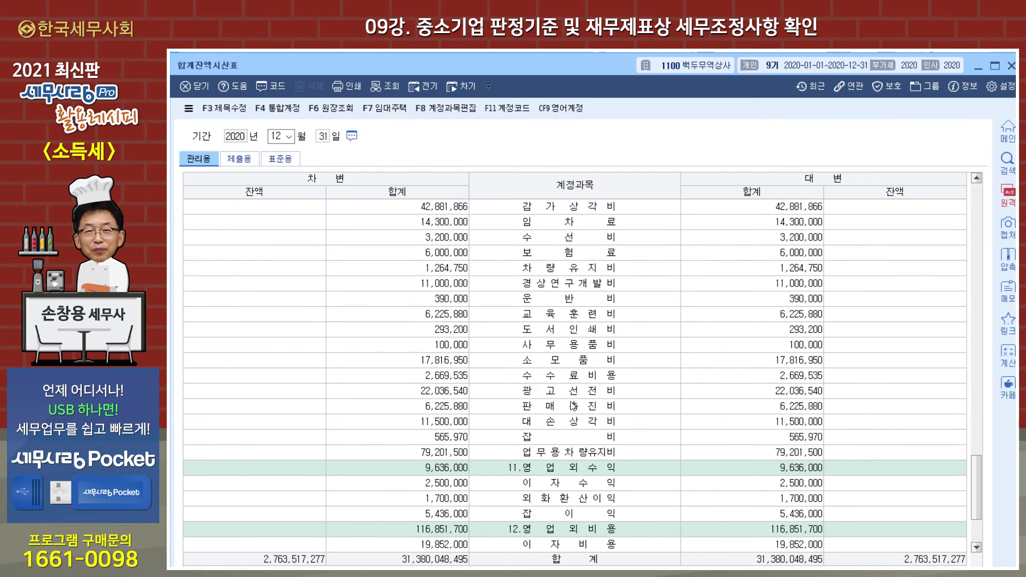
scroll(573, 406, down, 3)
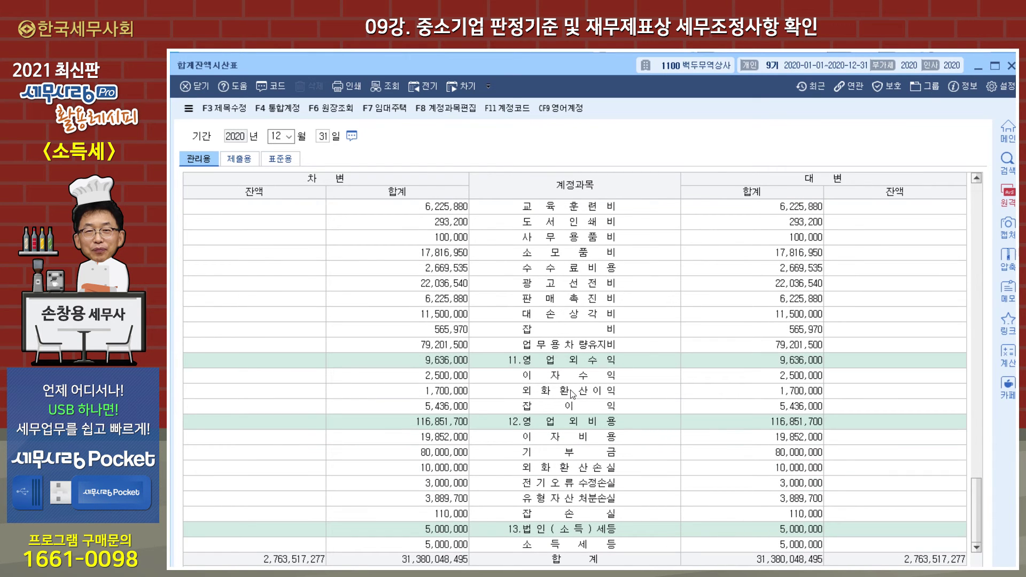
Step: Review the 외화환산이익, 외화환산손실 and 전기오류수정손실 accounts in the 합계잔액시산표
click(571, 396)
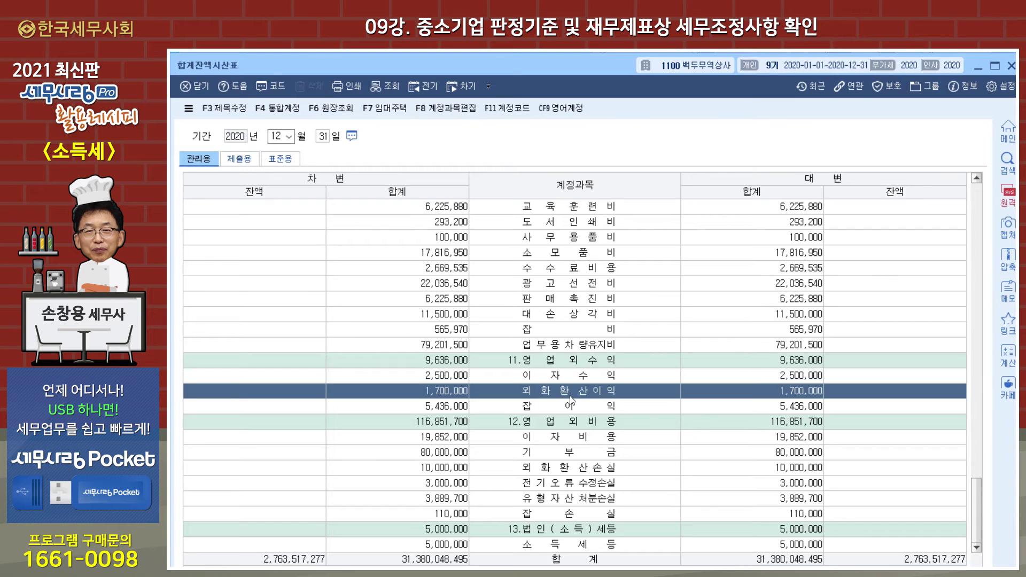
click(563, 471)
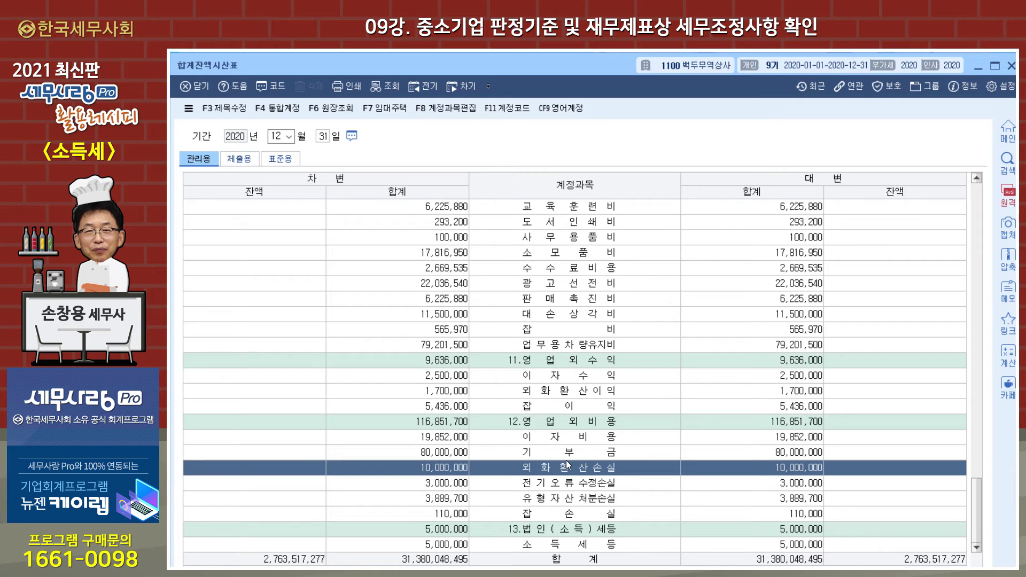
click(568, 394)
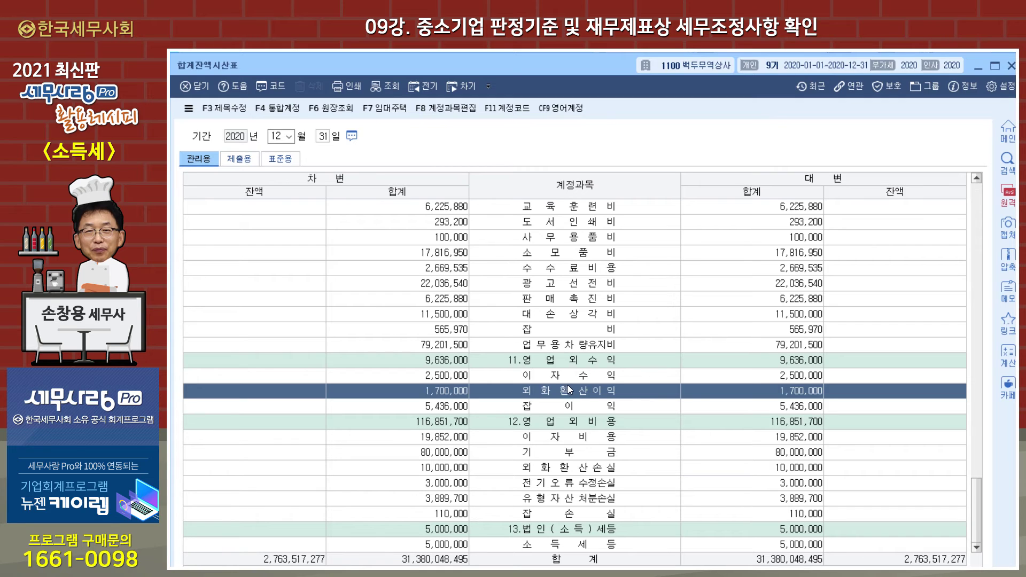
click(554, 472)
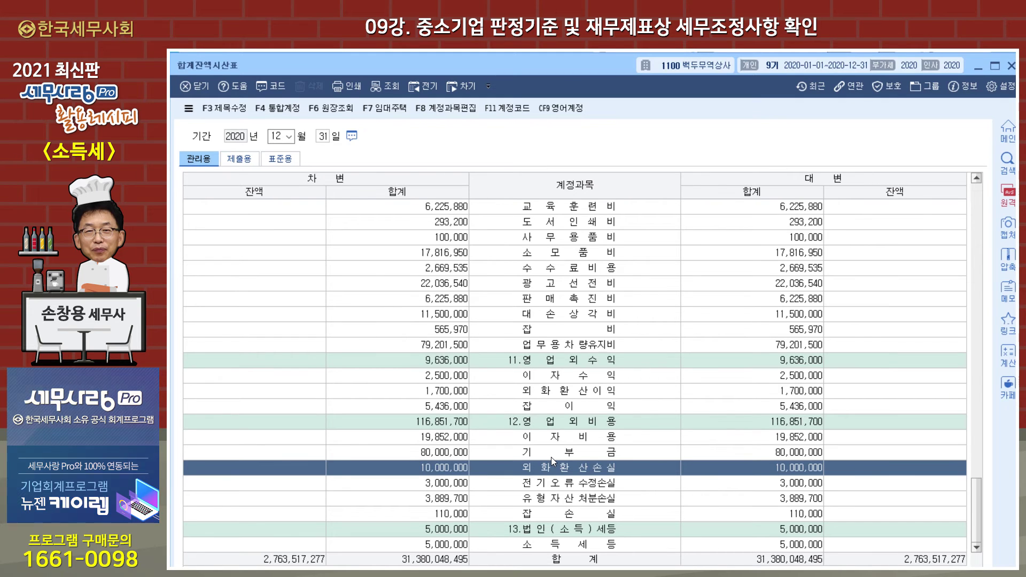
click(552, 485)
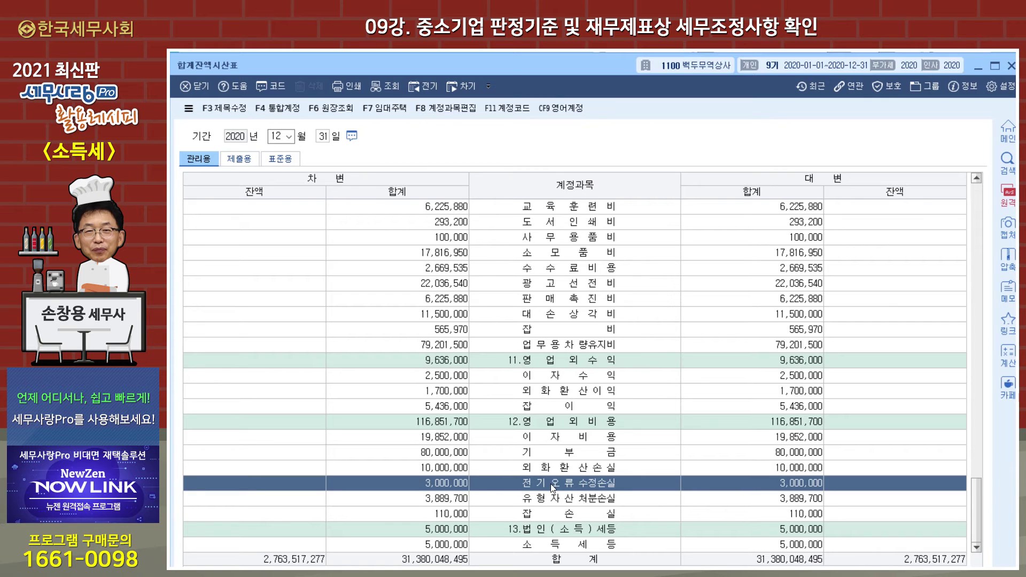
Step: Inspect the 전기오류수정손실 ledger and its 건물감가상각비누락분 journal entry, and locate 소득세등 in the 합계잔액시산표
double_click(550, 483)
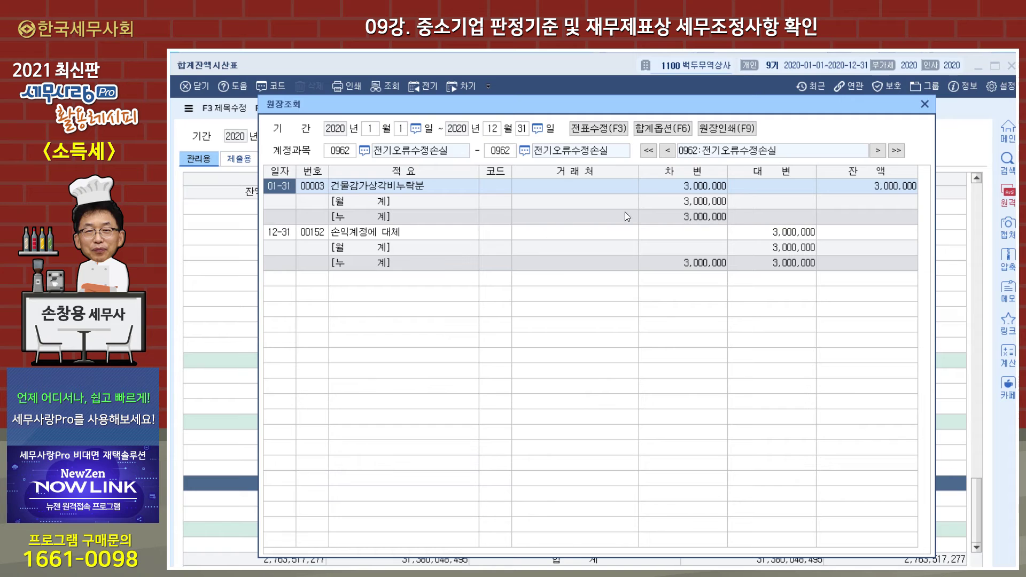
double_click(704, 187)
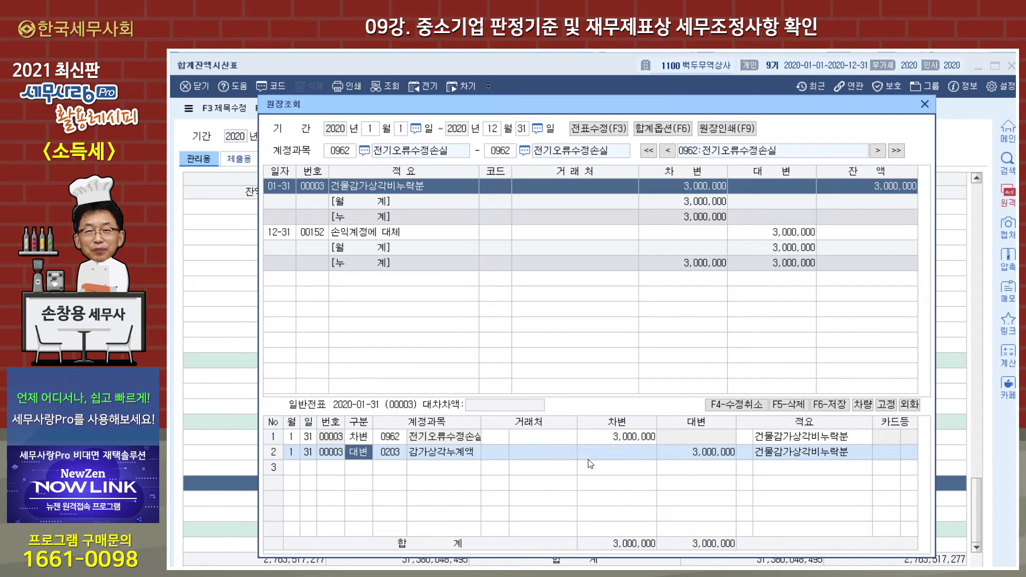
click(473, 441)
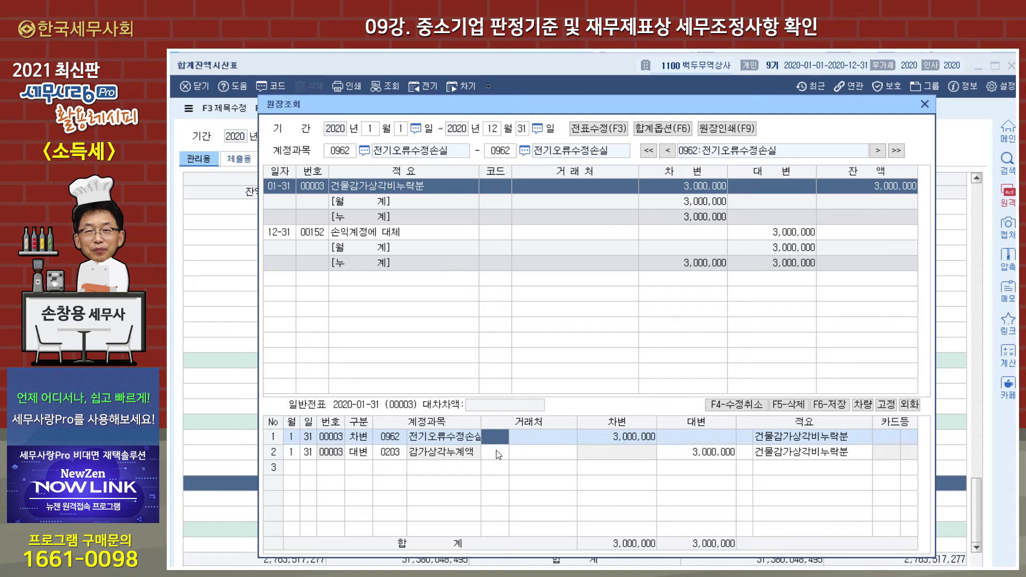
click(925, 104)
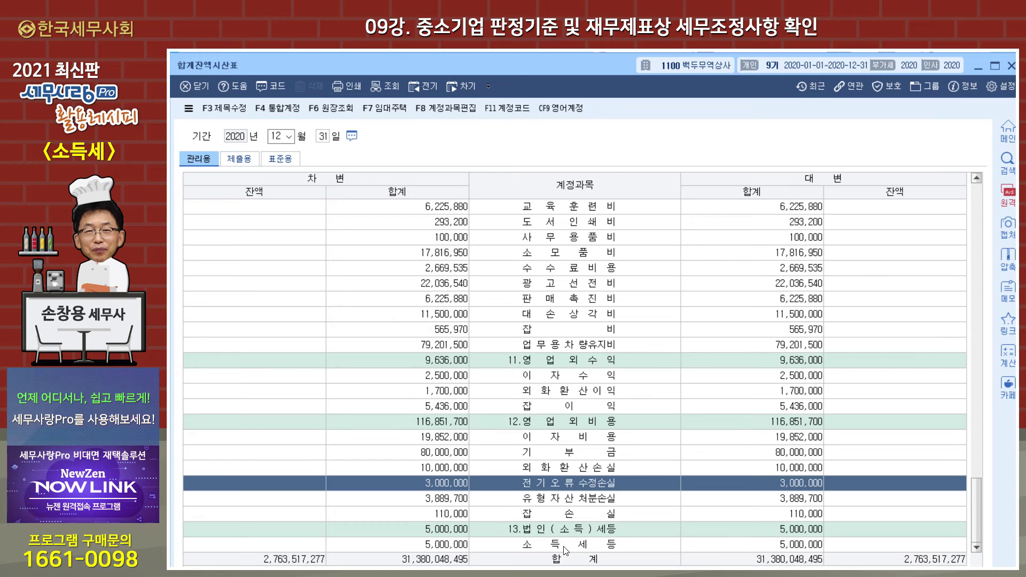
click(588, 542)
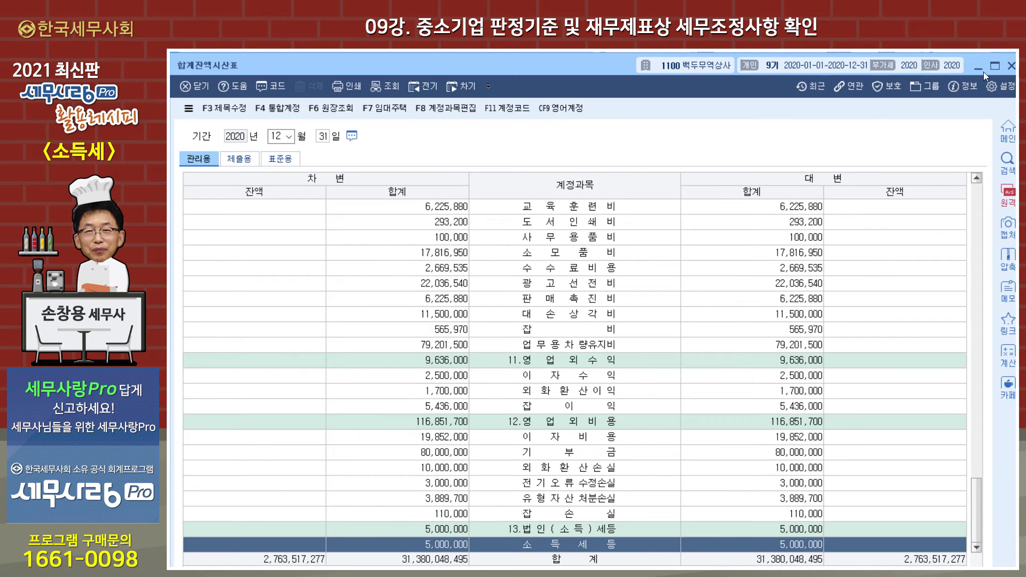
Step: Open the 표준손익계산서 under 개인조정 and review its accounts down to 소득세등 and 당기순손익
click(1010, 66)
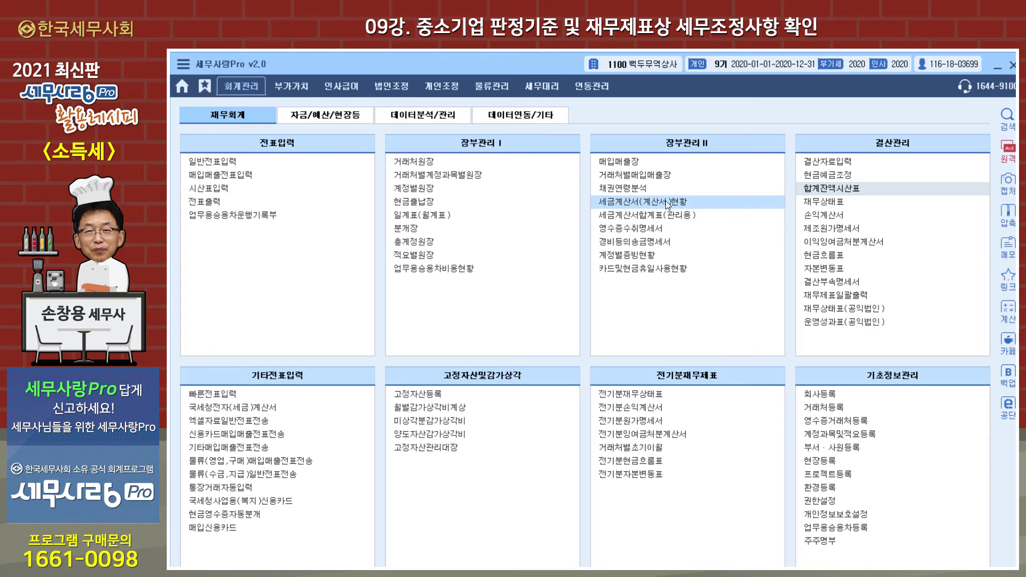
click(447, 86)
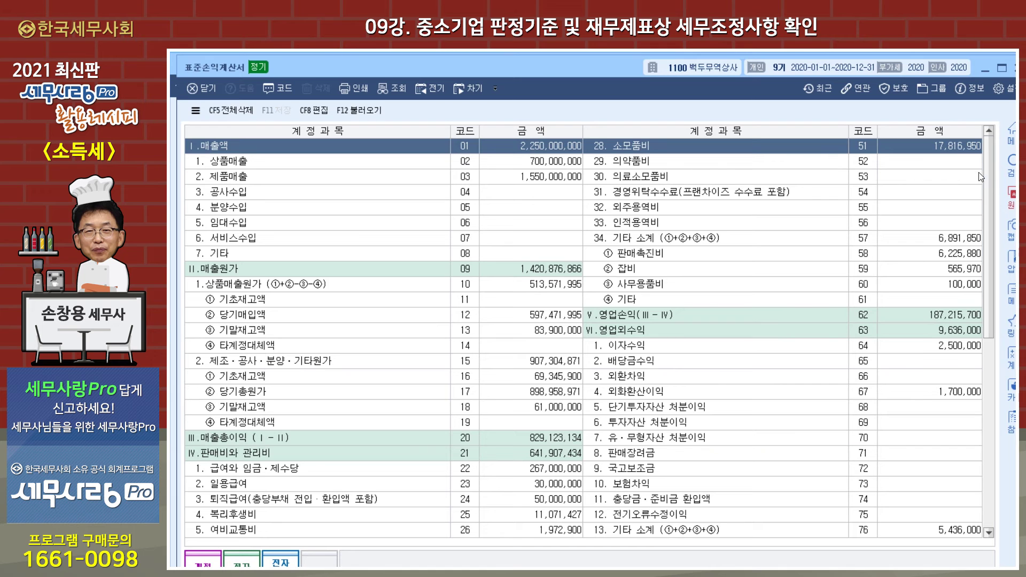
drag(991, 175, 984, 382)
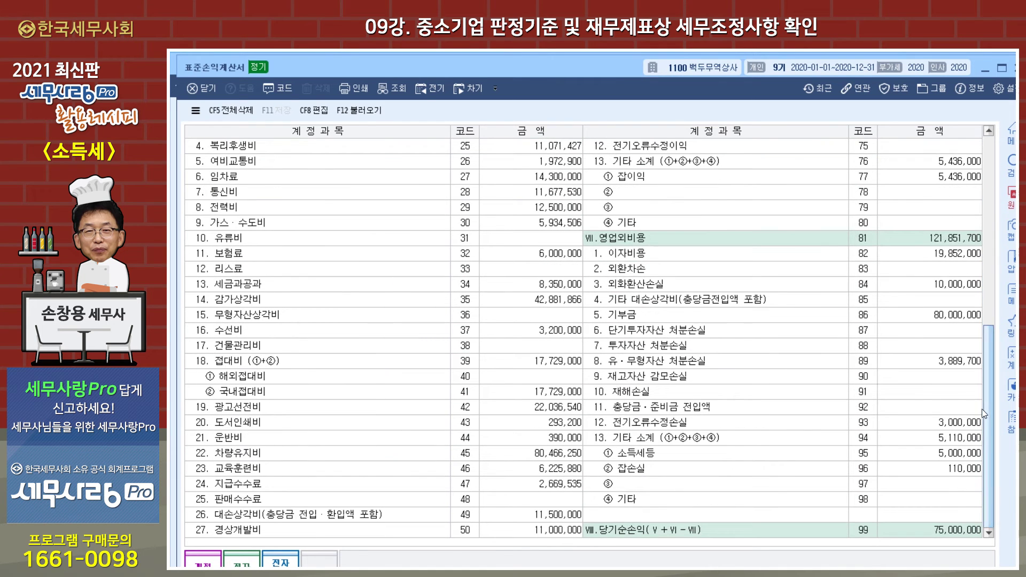
click(945, 454)
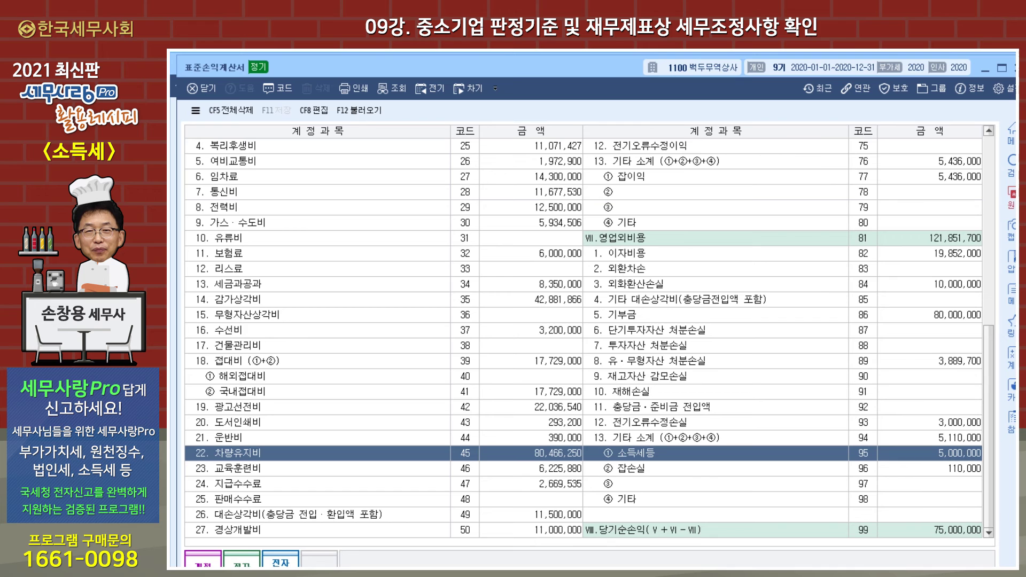
Step: Close the 표준손익계산서 and open the 소득금액조정합계표및명세서 of company 1100
click(1015, 68)
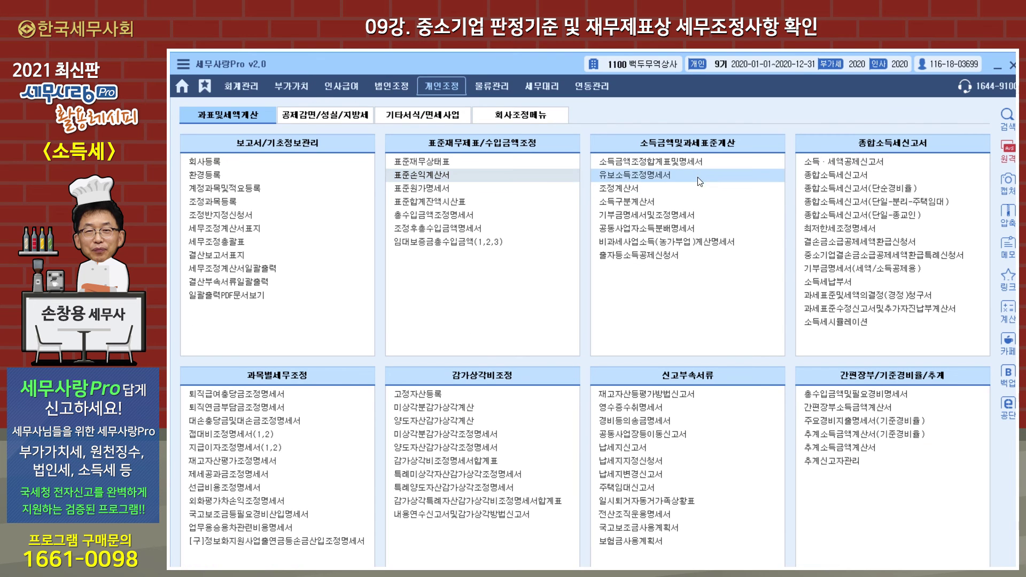
click(689, 166)
click(689, 165)
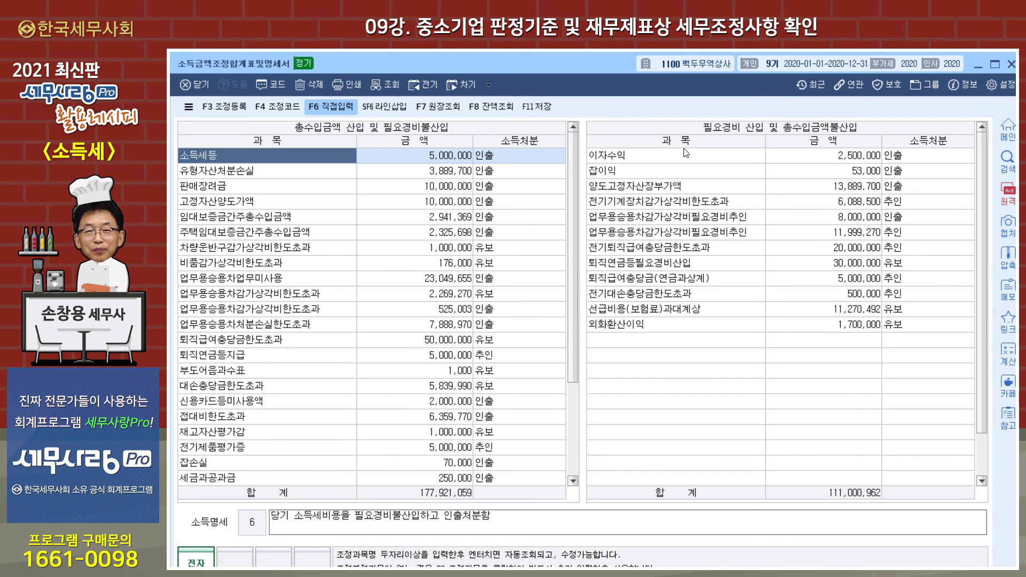
Step: Review the 소득명세 descriptions of the 소득세등, 이자수익, 잡이익 and 유형자산처분손실 adjustments
click(672, 171)
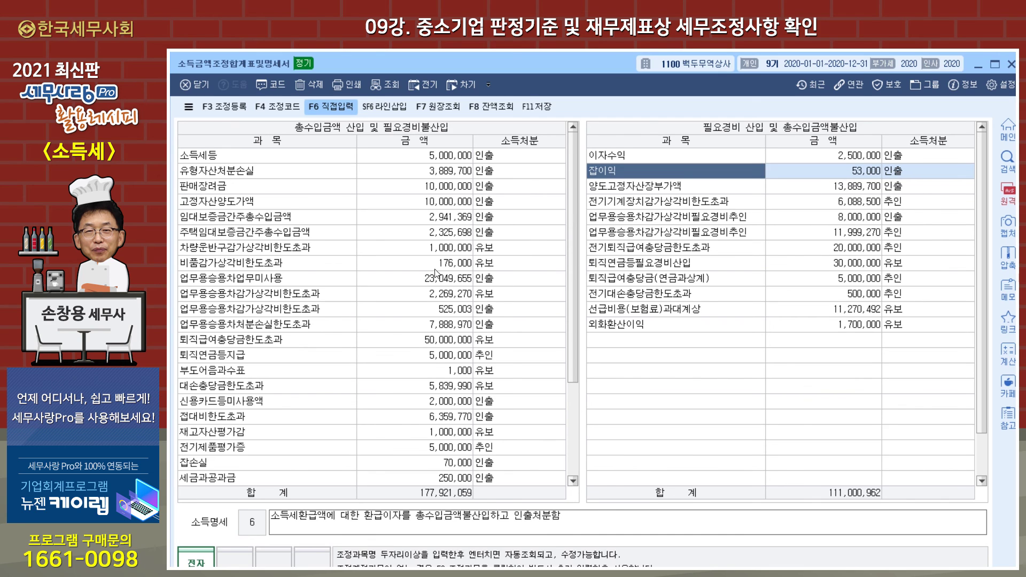
click(424, 160)
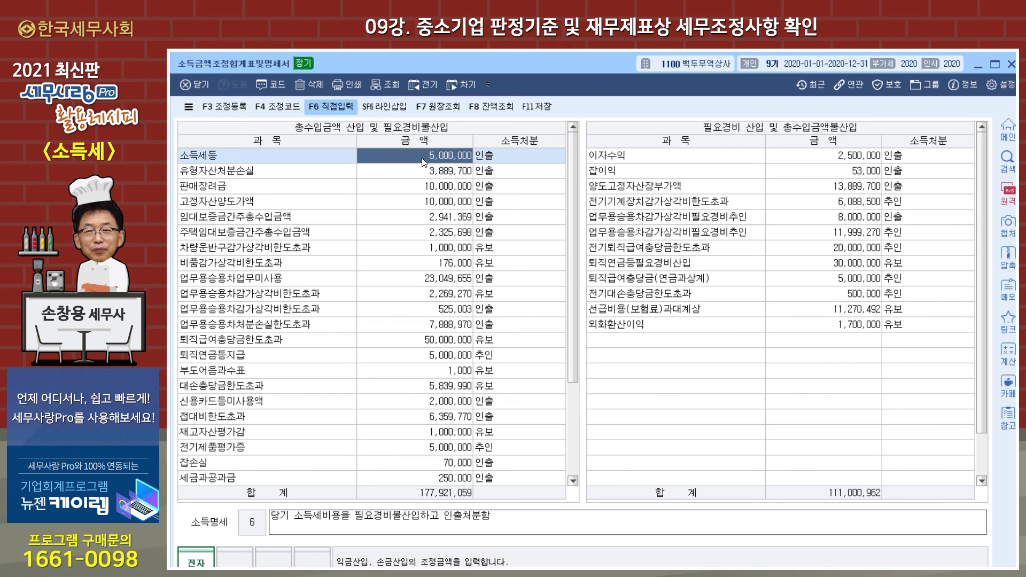
click(635, 159)
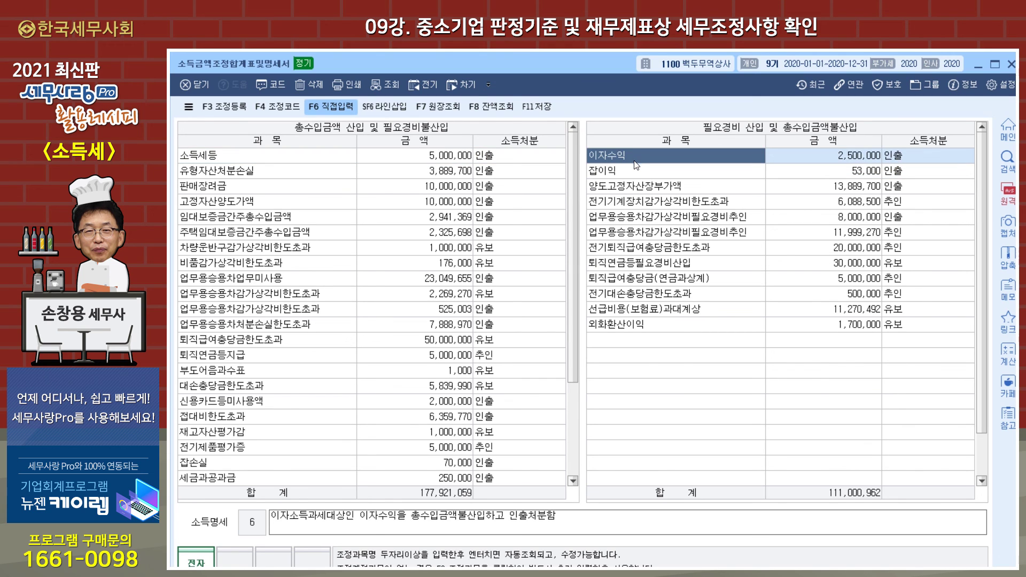
click(634, 176)
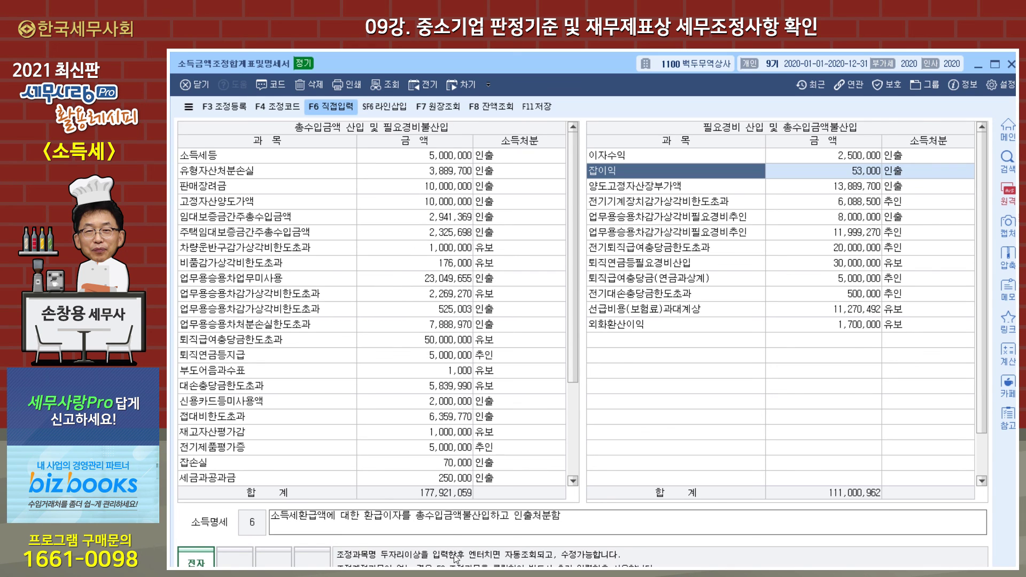
click(649, 156)
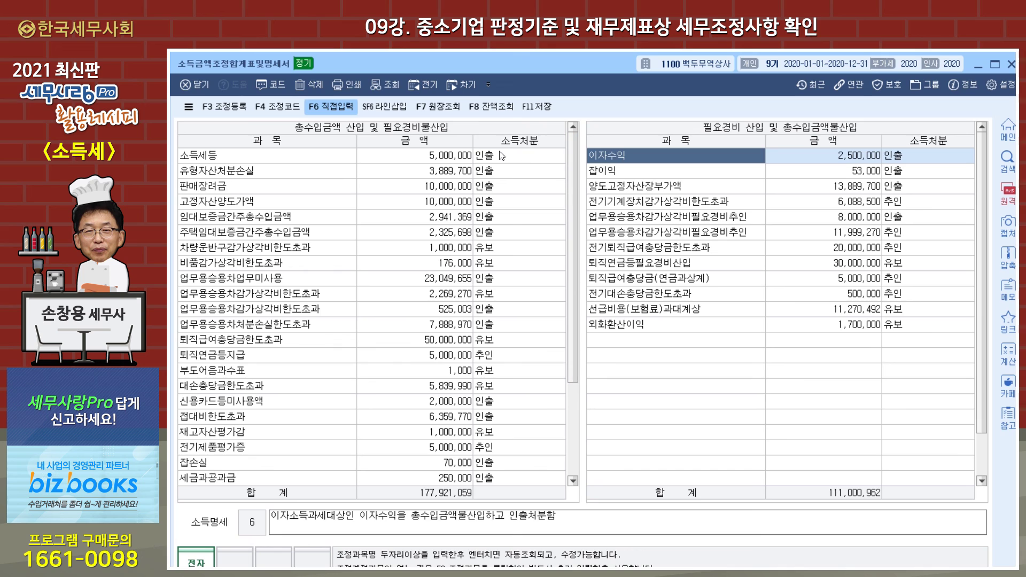
click(302, 175)
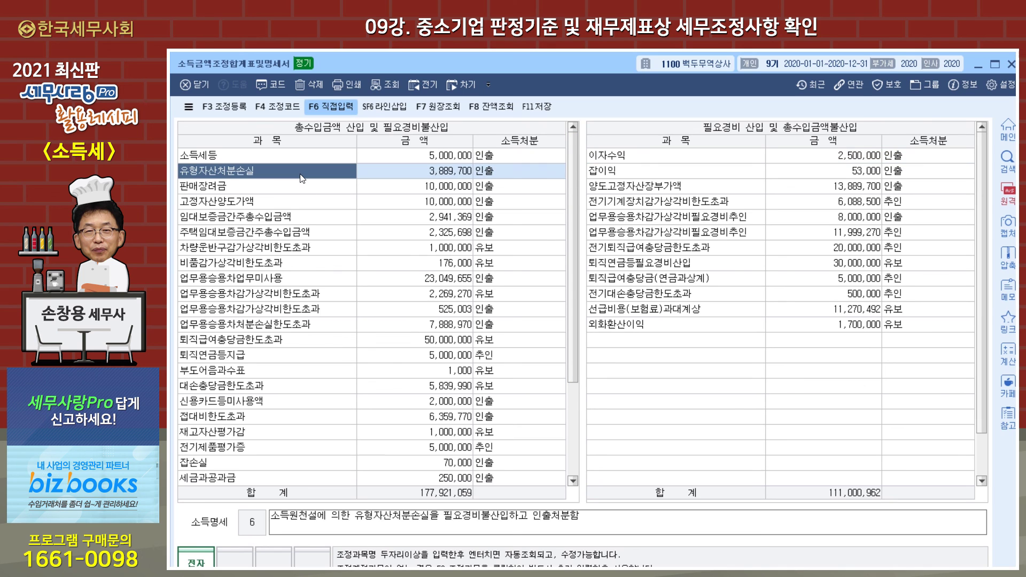